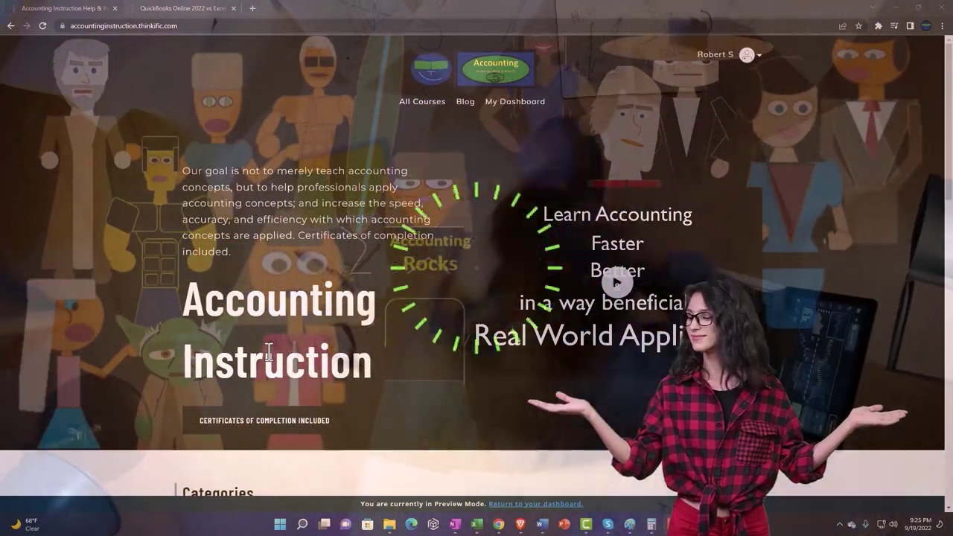
Open the QuickBooks Online vs Excel course lessons and expand the OneNote - Getting Started section.
scroll(134, 414, "down", 1)
scroll(132, 408, "down", 8)
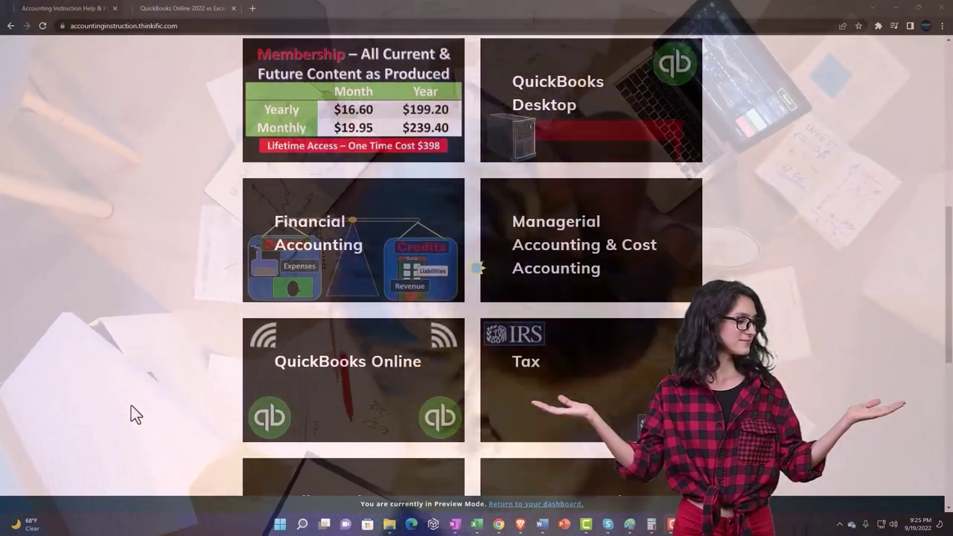
scroll(131, 405, "down", 5)
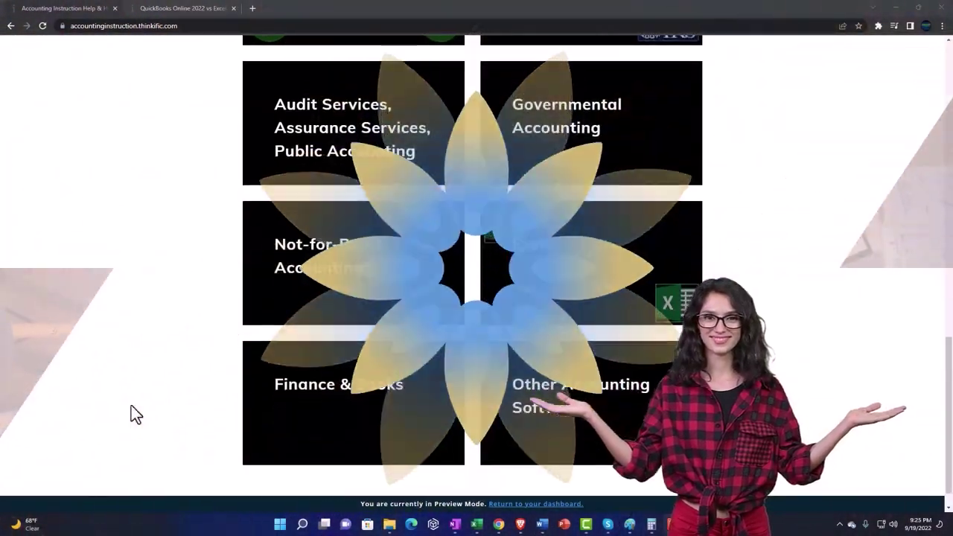
scroll(131, 406, "down", 1)
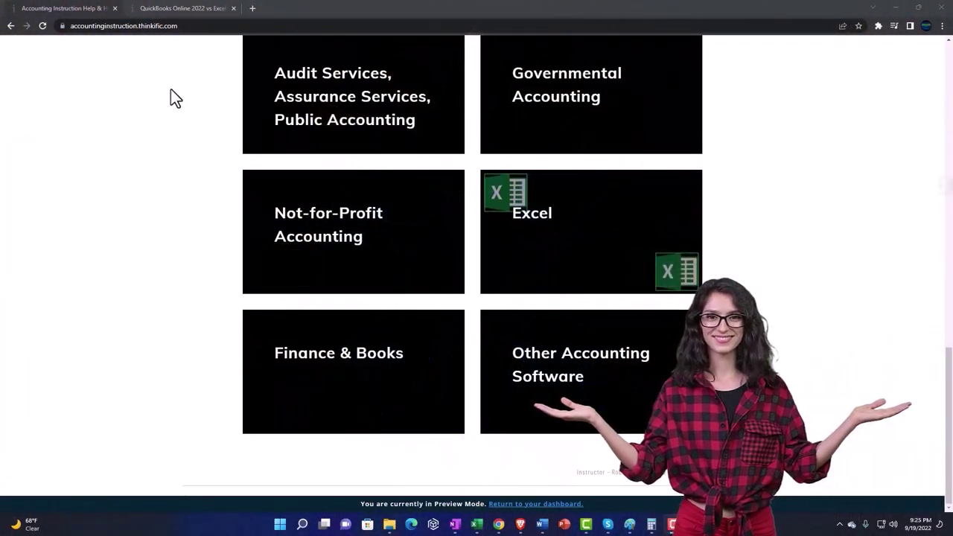
left_click(171, 8)
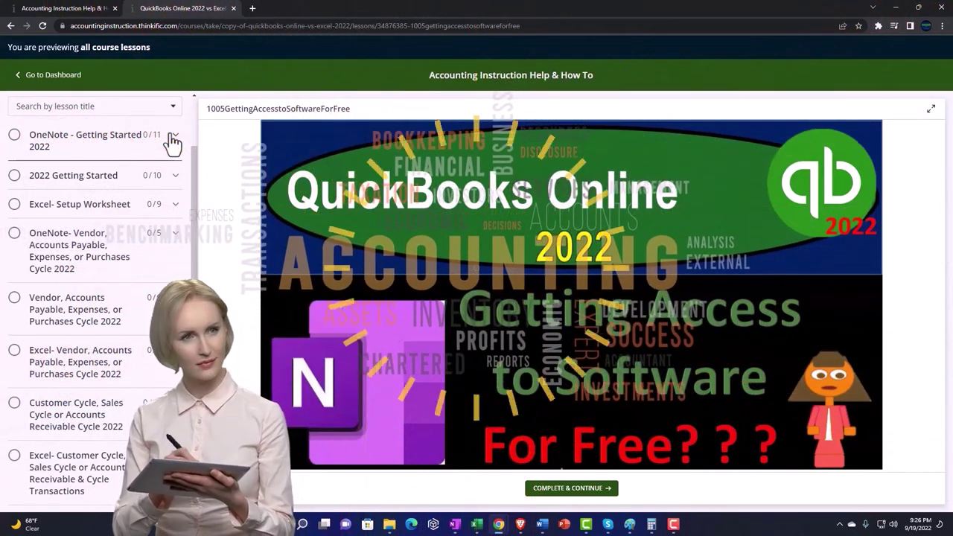
left_click(172, 142)
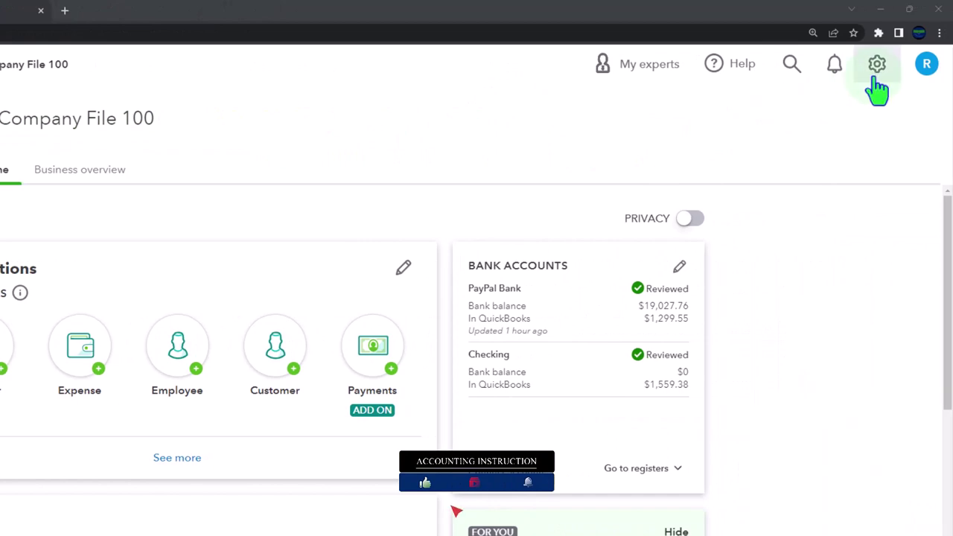
Open QuickBooks Banking to see PayPal Bank's 5 transactions against a $19,027.76 balance.
left_click(877, 67)
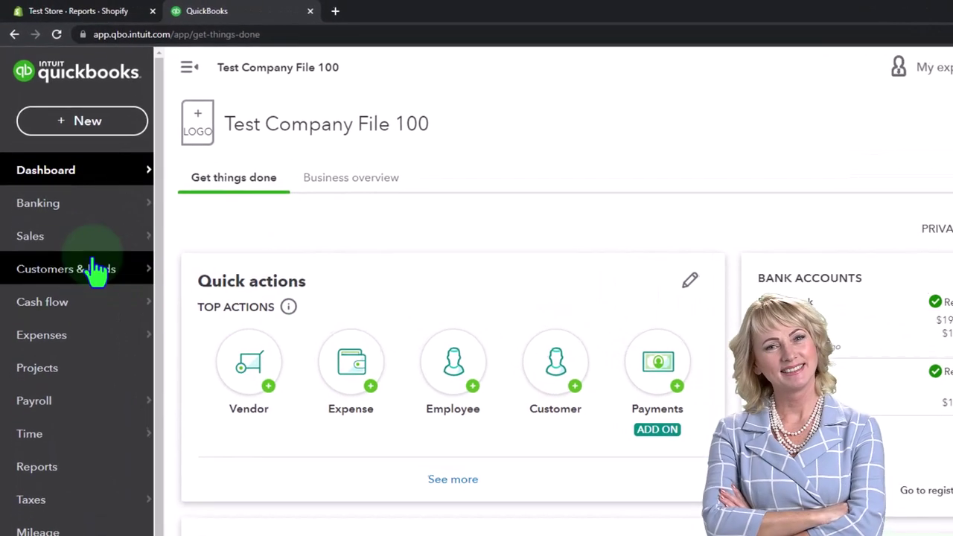
left_click(33, 207)
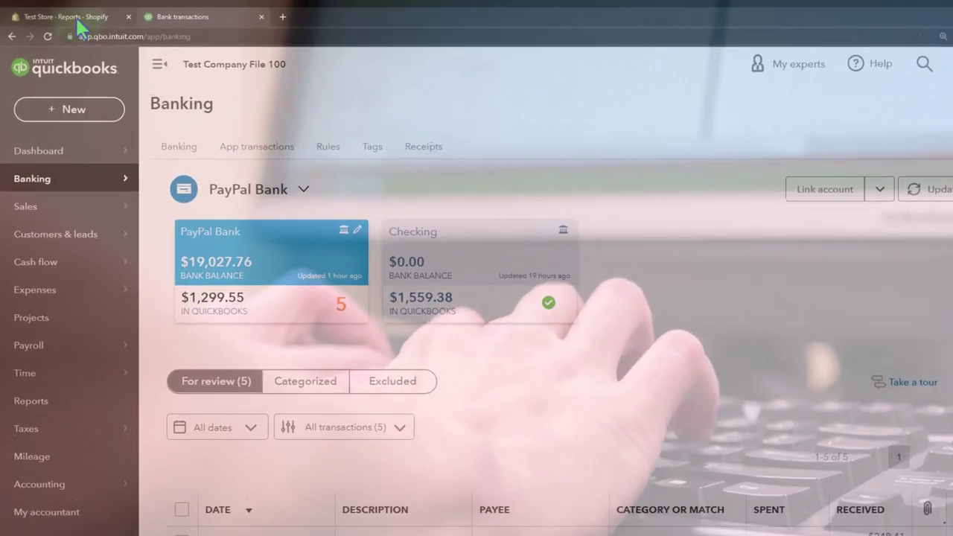
Check Shopify's $7.15 May 9, 2023 payout, then bring up the Shopify trial balance workbook.
left_click(75, 15)
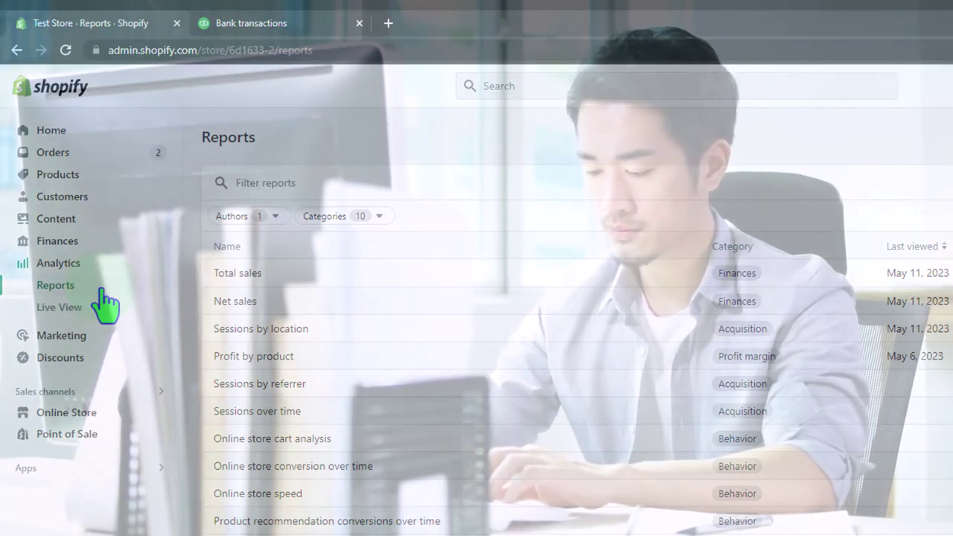
left_click(62, 243)
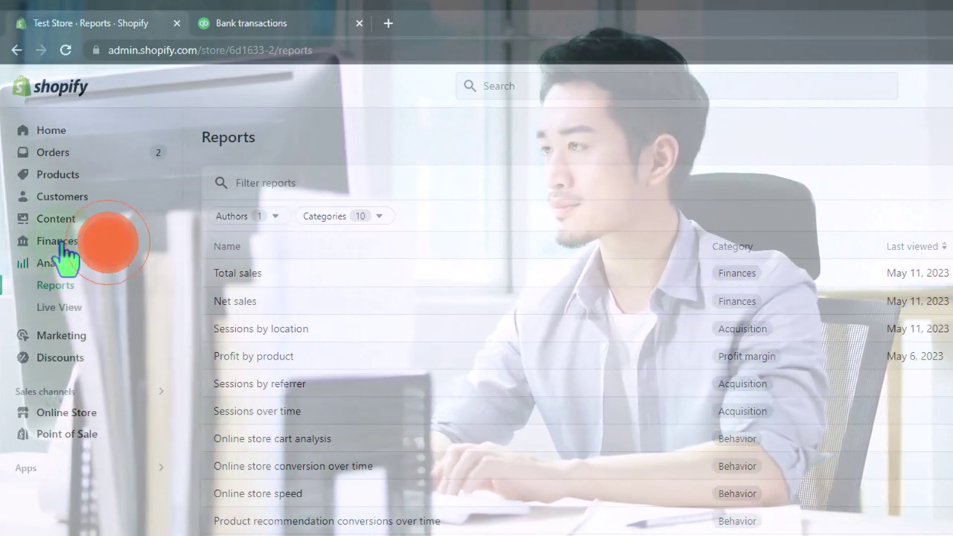
left_click(61, 287)
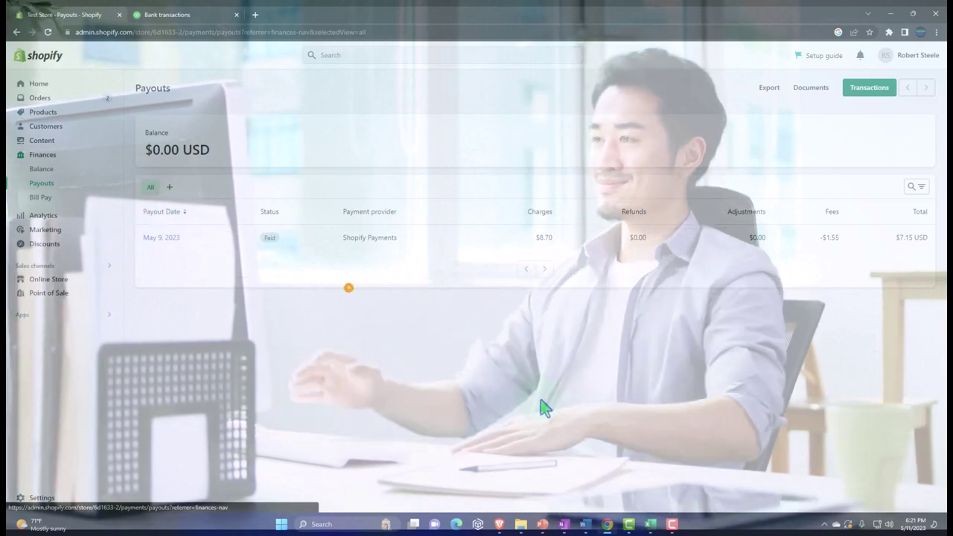
mouse_move(650, 524)
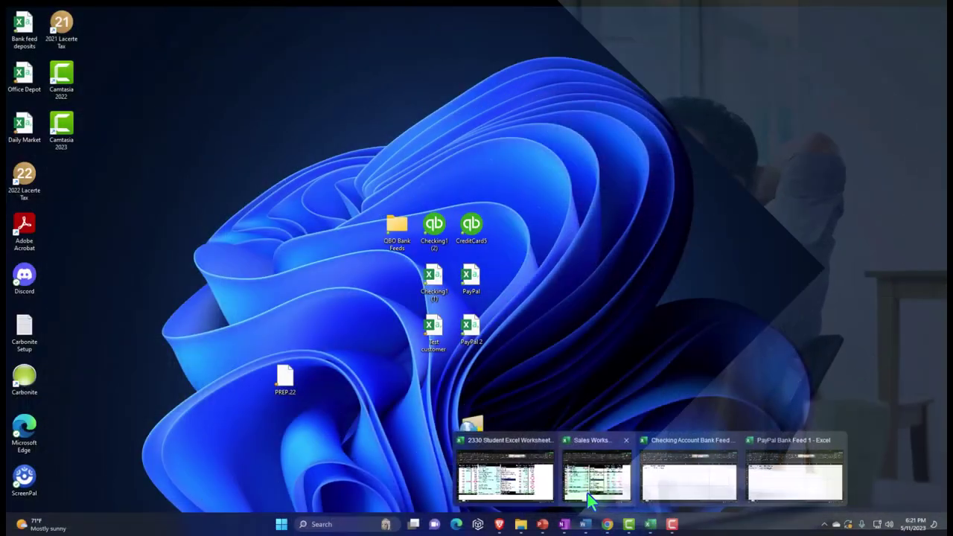
left_click(519, 491)
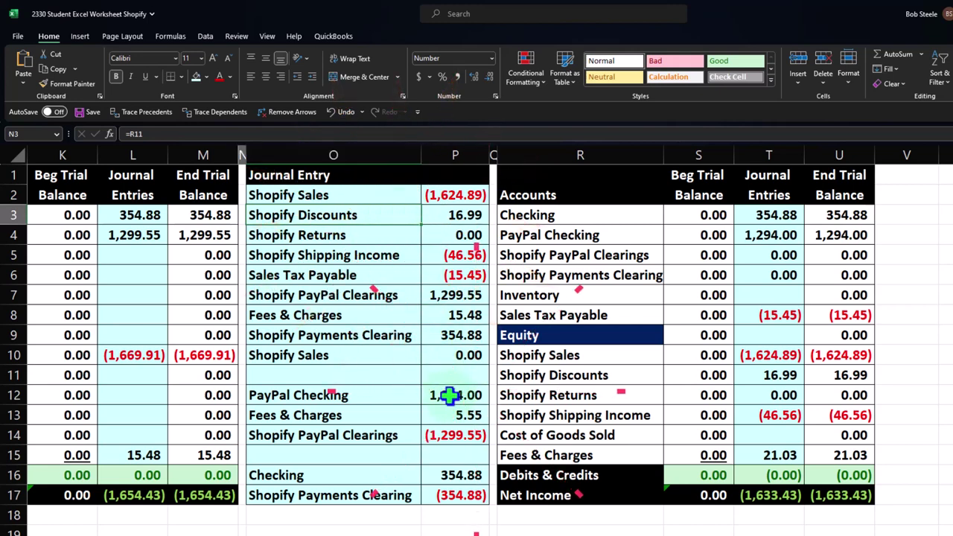
Review the Shopify worksheet's daily sales, PayPal Payments Standard line, gross payout and trial balance columns.
key("Home")
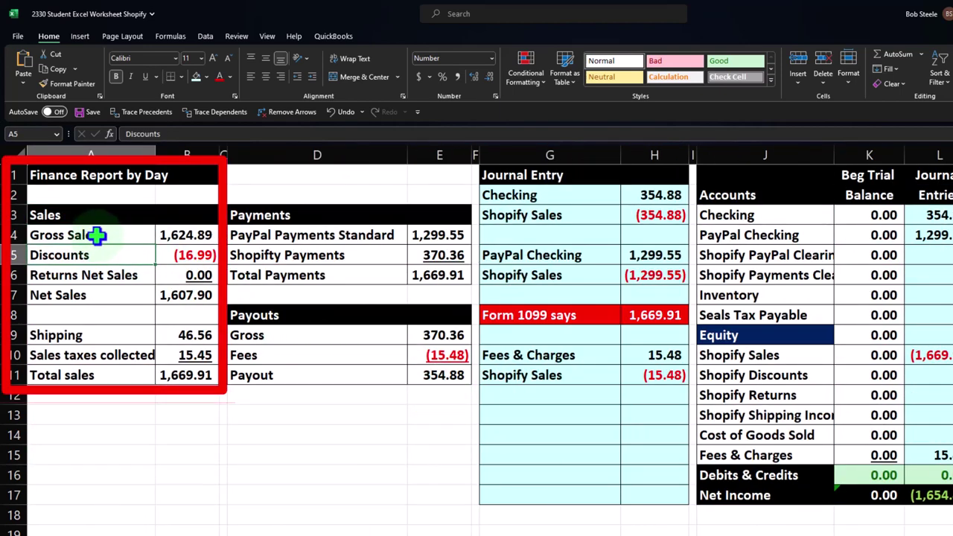
left_click_drag(97, 235, 162, 379)
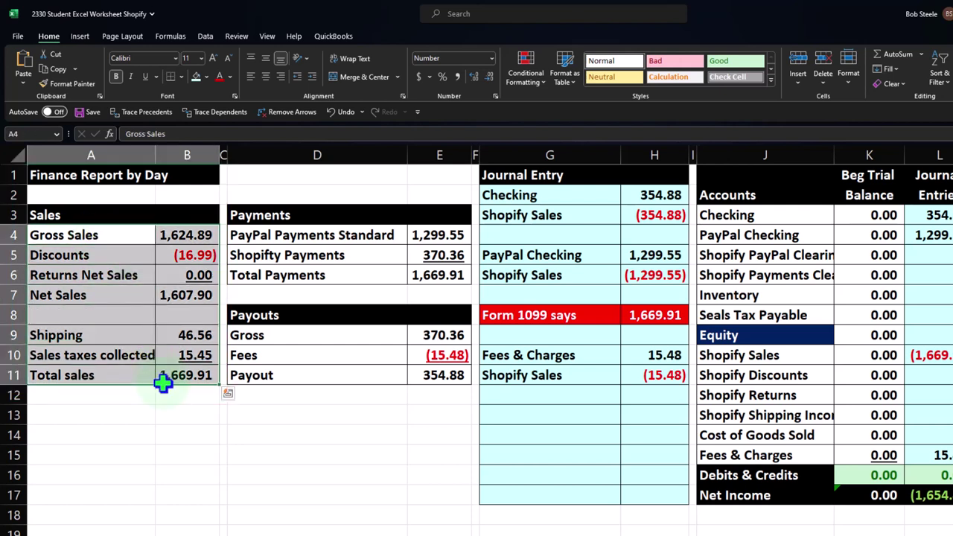
left_click(362, 240)
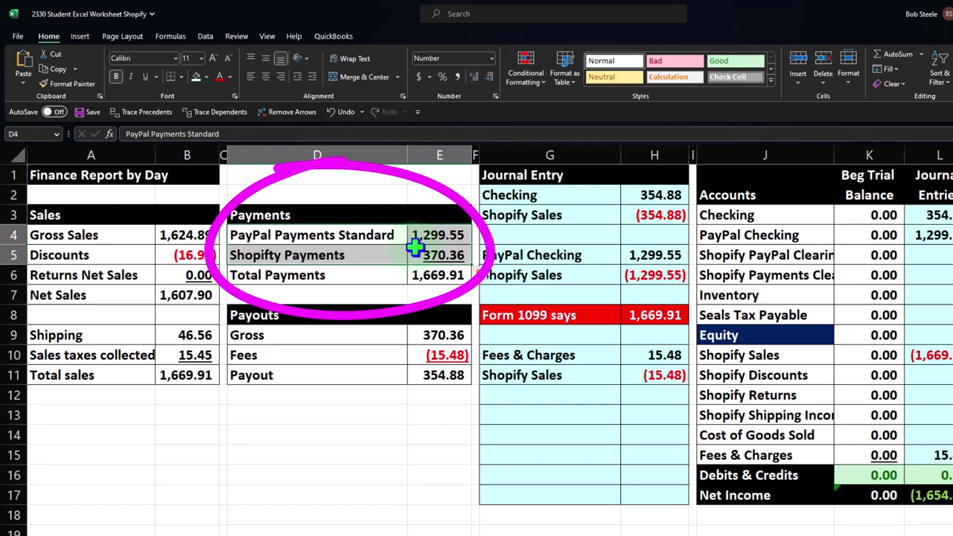
left_click(419, 338)
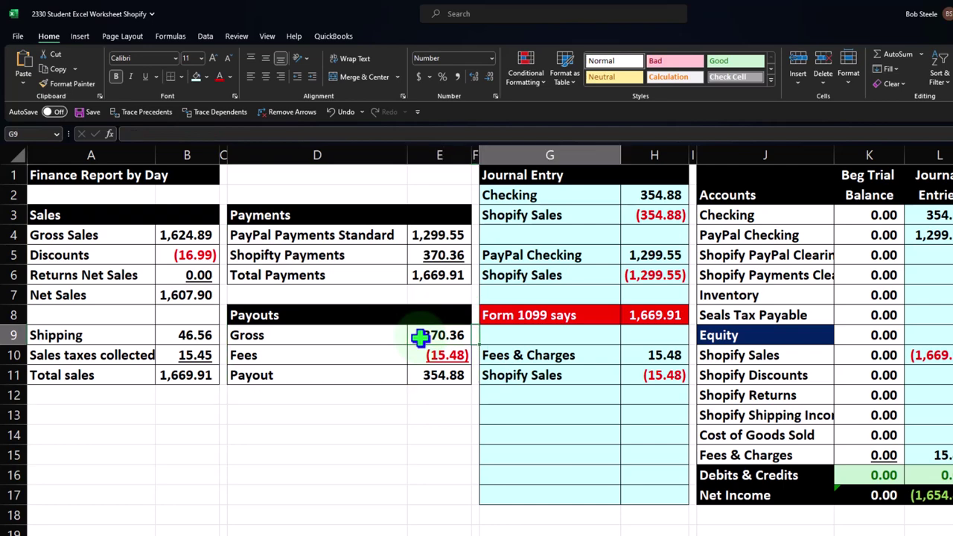
key("Right")
key("Right")
key("Right")
key("Right")
key("Right")
key("Right")
key("Right")
key("Right")
key("Right")
key("Right")
key("Right")
key("Right")
key("Right")
key("Right")
key("Right")
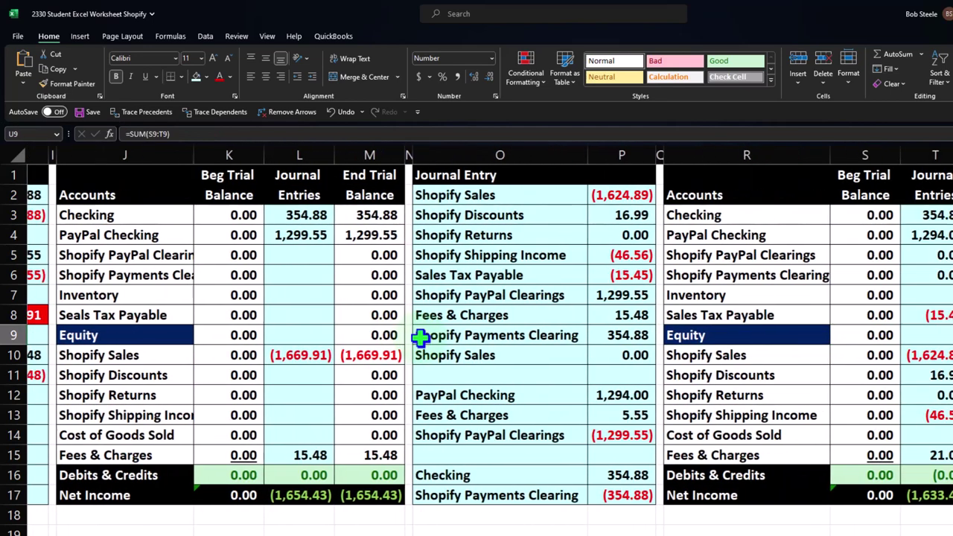
key("Right")
key("Right")
key("Right")
key("Right")
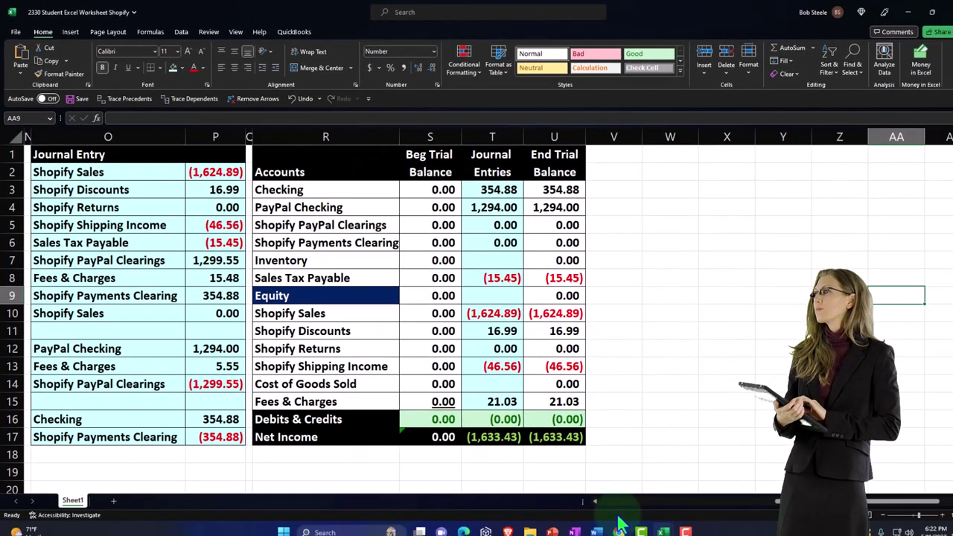
Go back to the QuickBooks Banking page for PayPal Bank, then switch to the Excel workbooks.
left_click(608, 525)
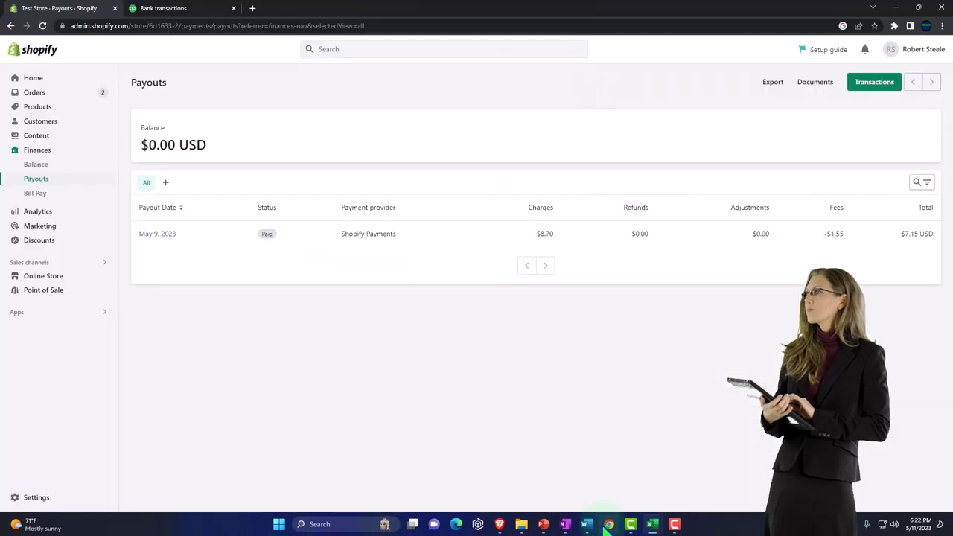
left_click(186, 10)
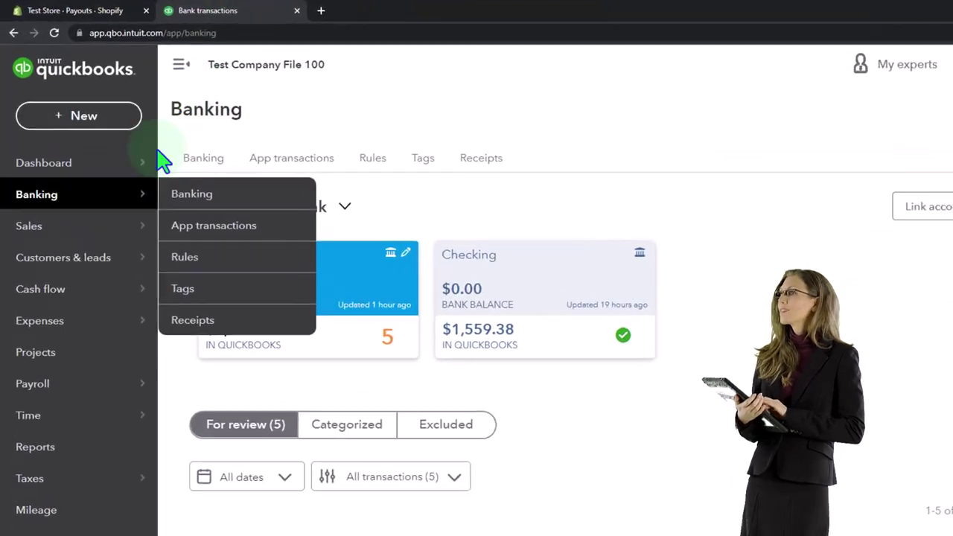
left_click(75, 157)
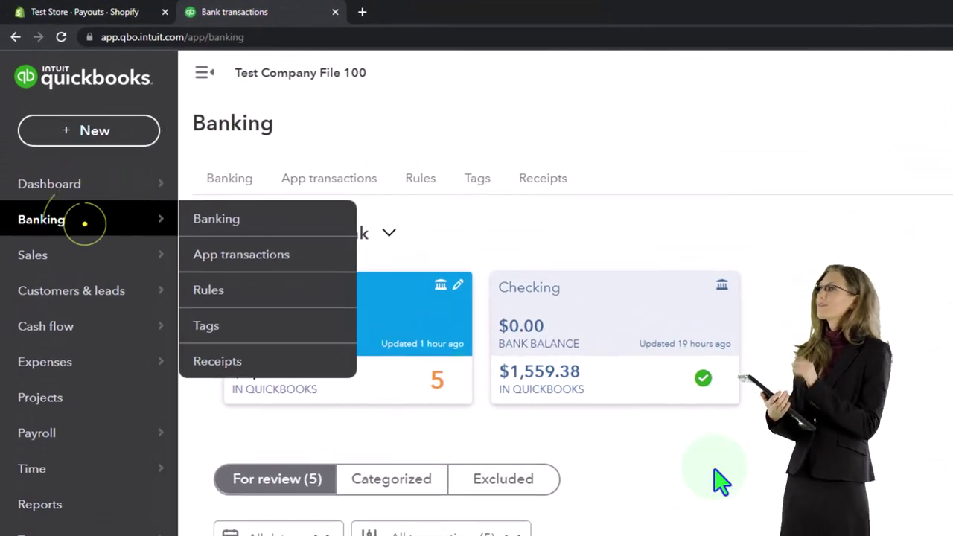
left_click(85, 222)
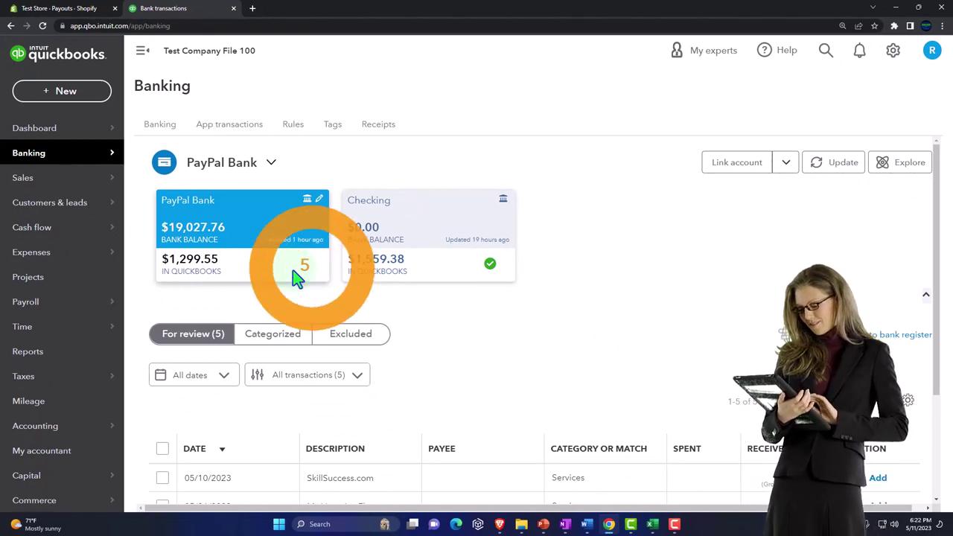
left_click(653, 527)
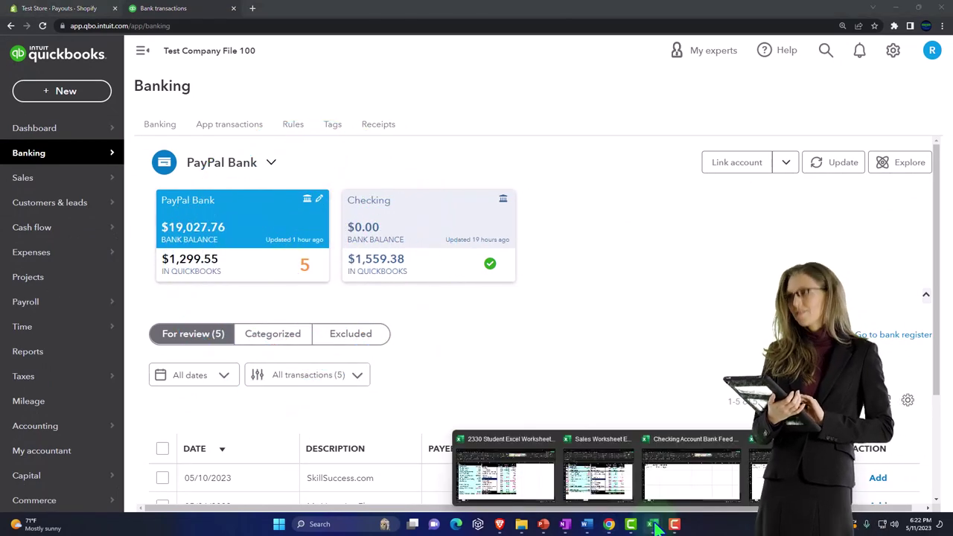
Inspect the bank feed's Date, Amount and Bank Memo row: 10/25/2025, 1294, Shopify pay.
left_click(681, 472)
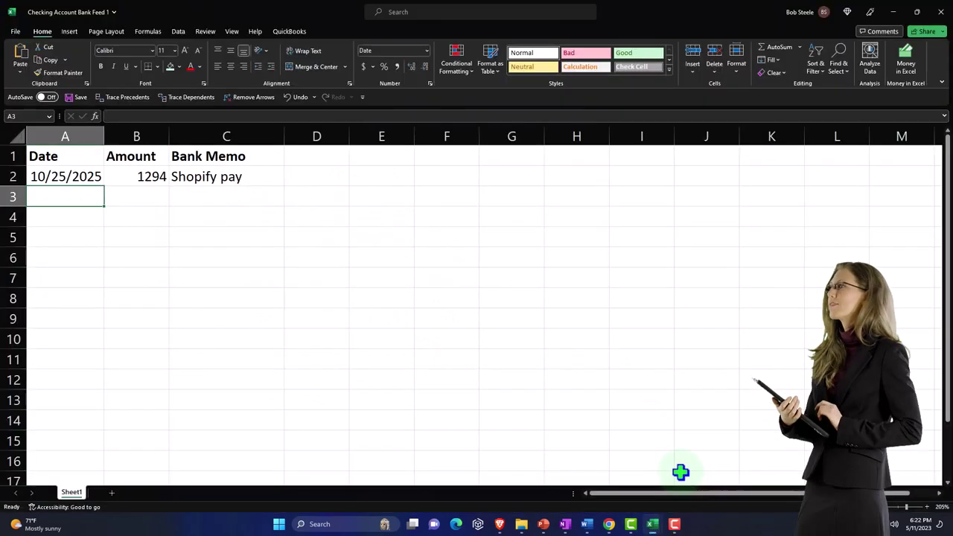
left_click(198, 244)
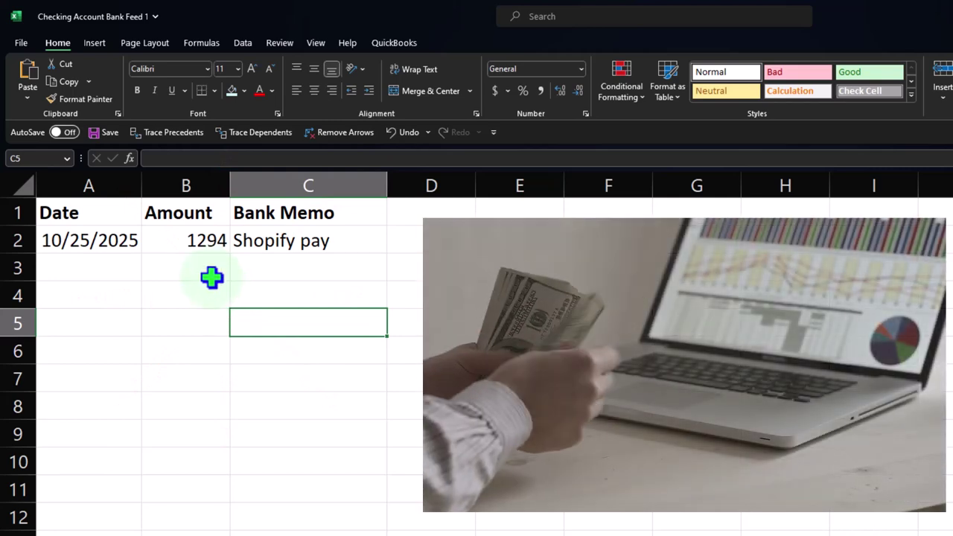
left_click(101, 219)
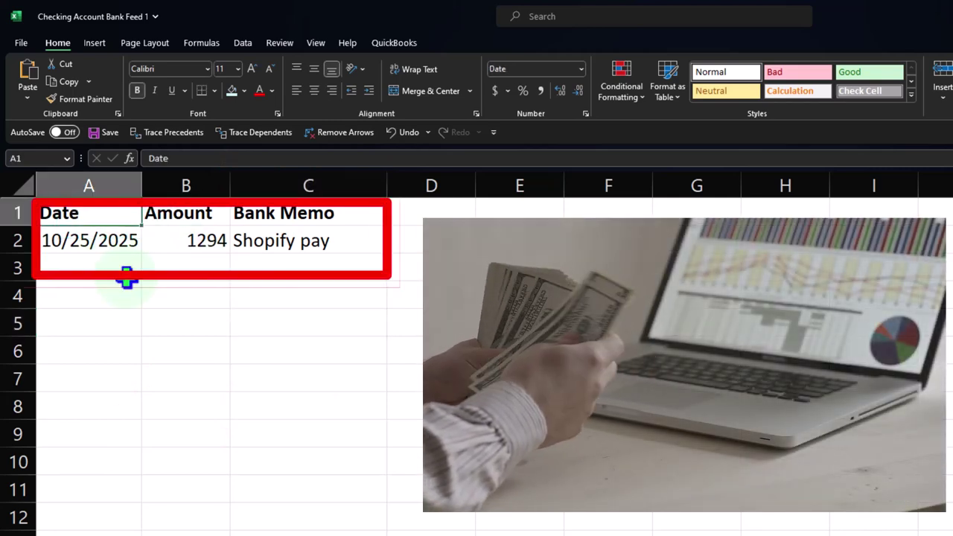
key("Right")
key("Right")
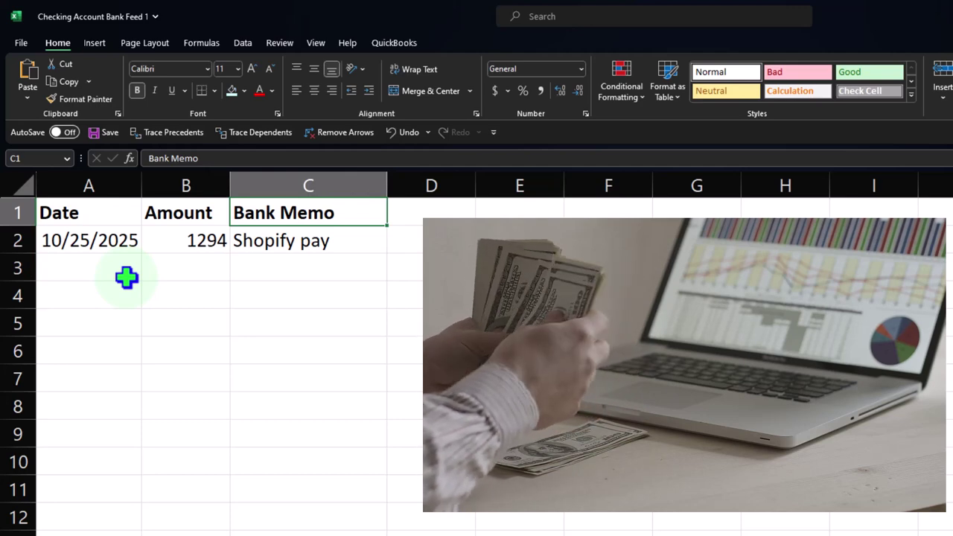
key("Left")
key("Left")
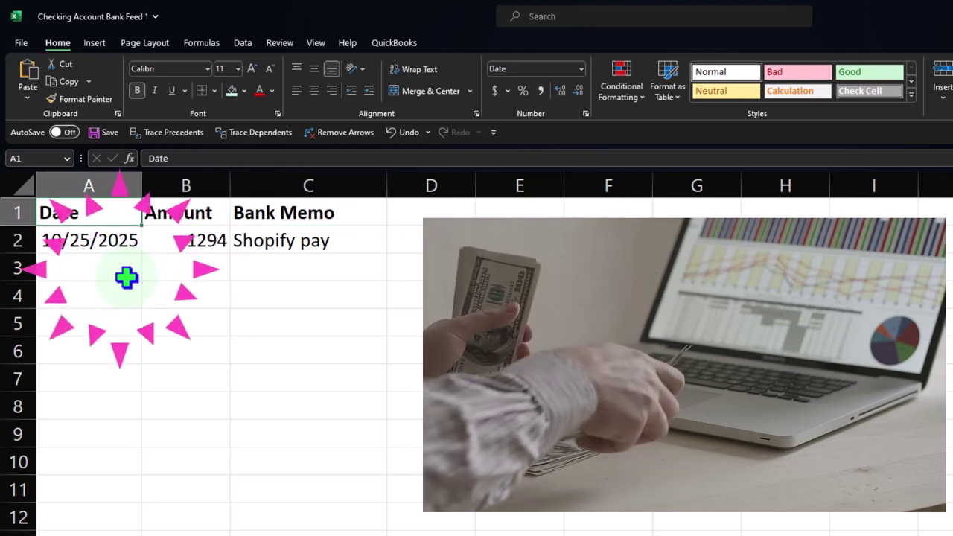
key("Down")
key("Right")
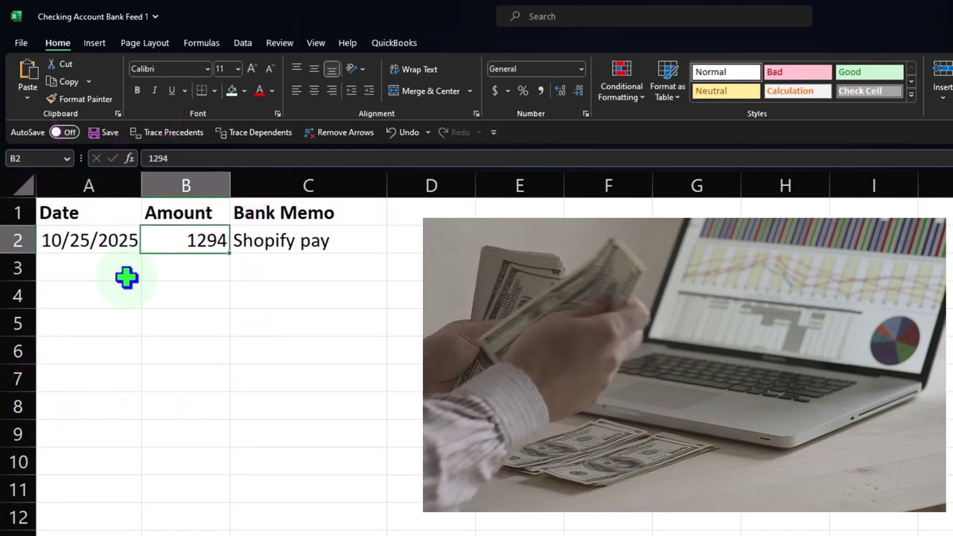
key("Right")
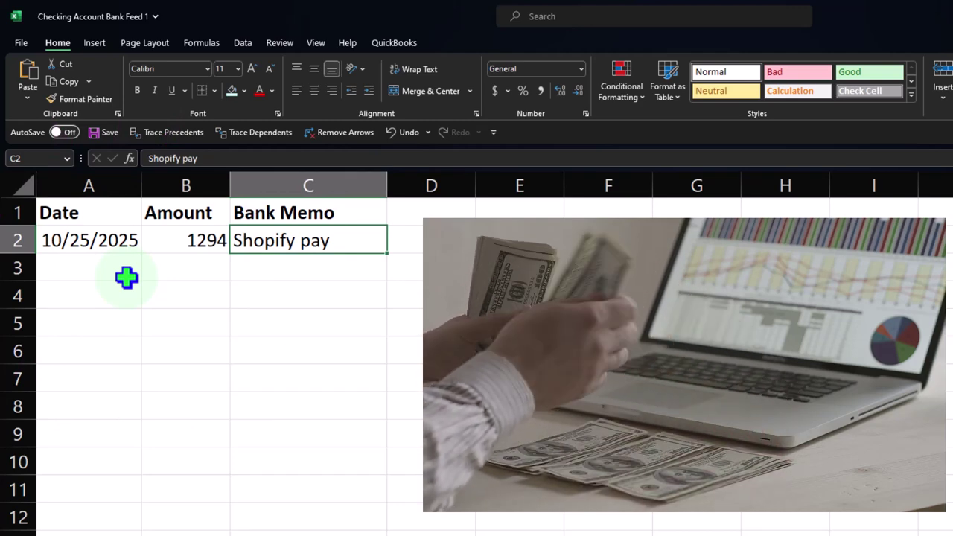
left_click(127, 277)
left_click(164, 251)
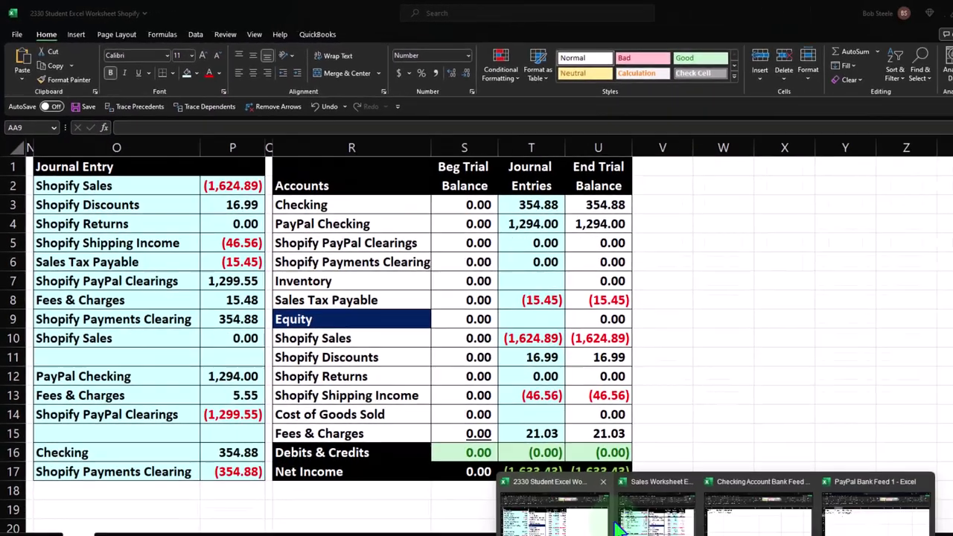
left_click(613, 524)
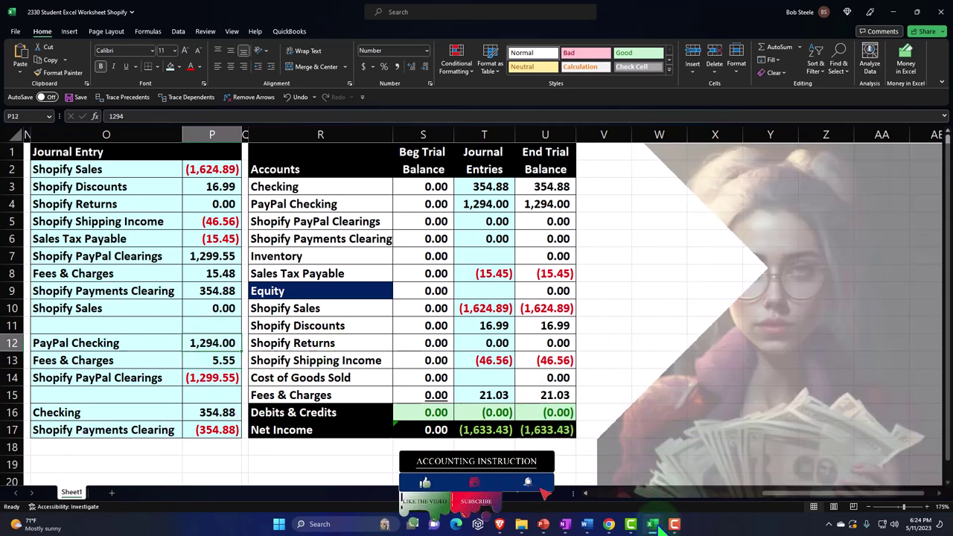
left_click(777, 481)
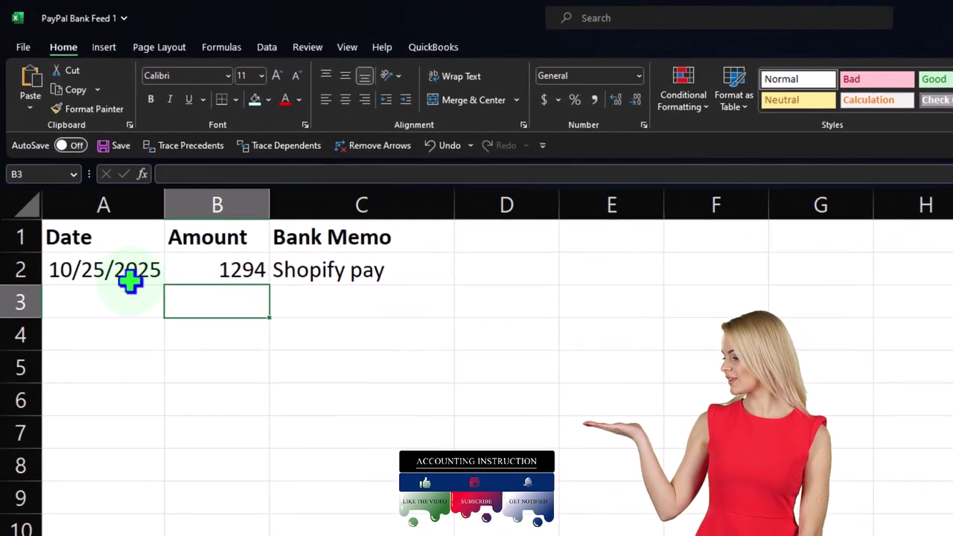
left_click(130, 281)
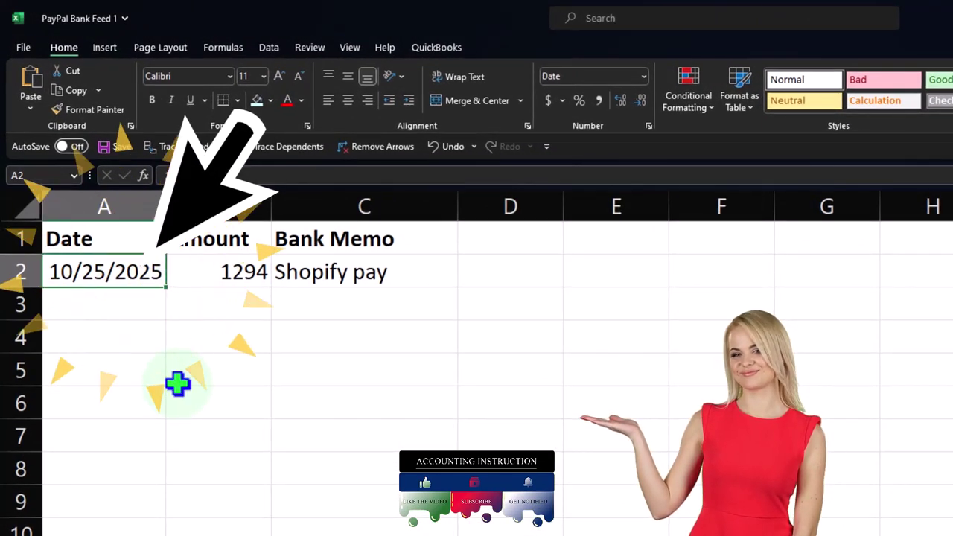
key("Right")
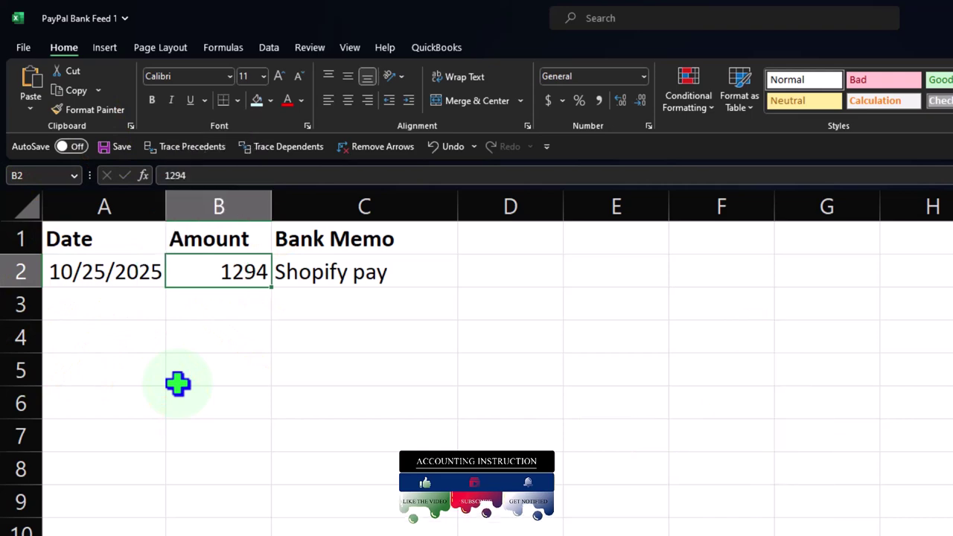
key("Right")
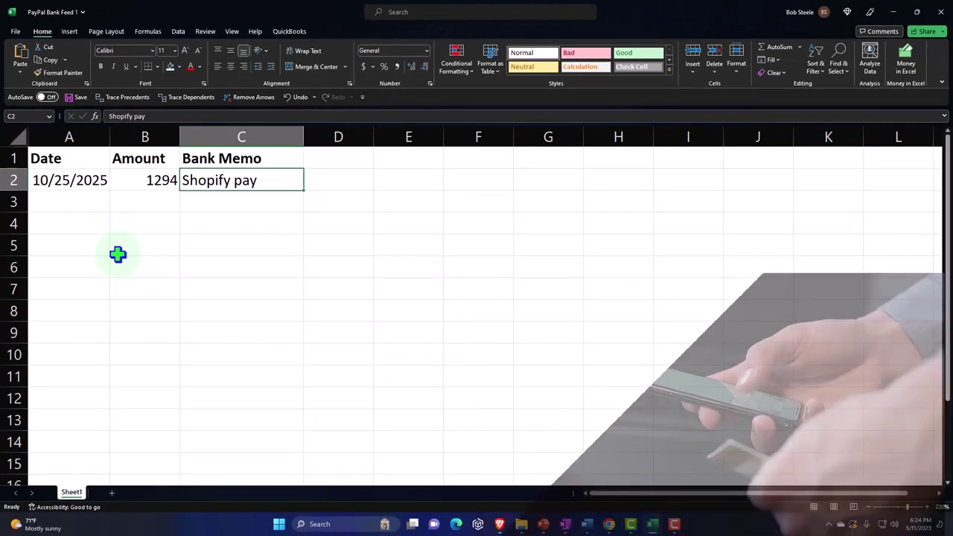
Prepare Save As for the PayPal feed as CSV UTF-8 (Comma delimited) named PayPal Bank Feed 2.
left_click(15, 33)
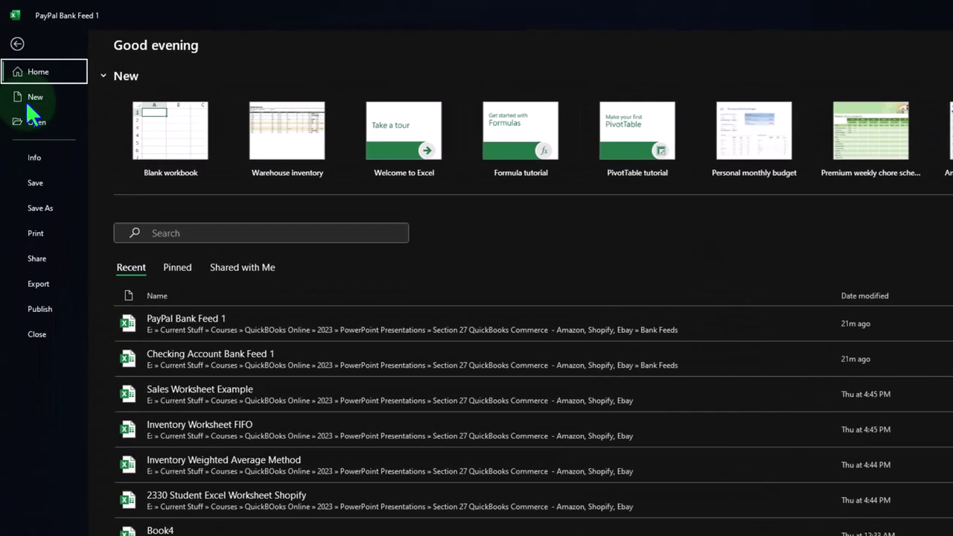
left_click(46, 227)
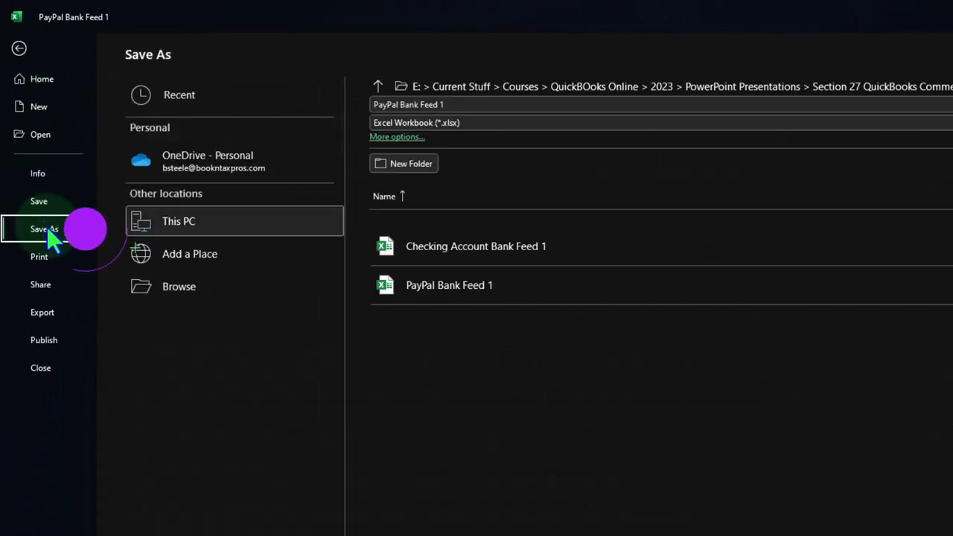
left_click(188, 290)
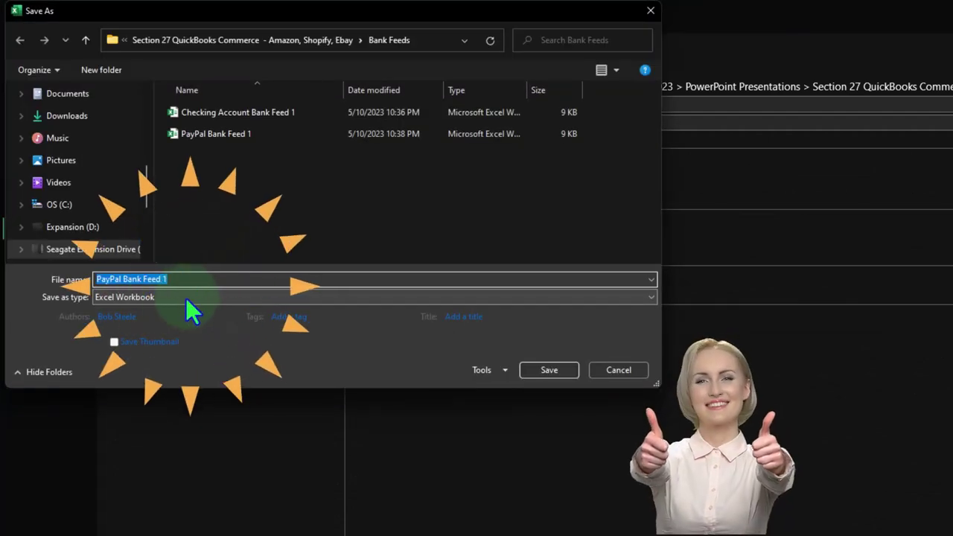
left_click(142, 300)
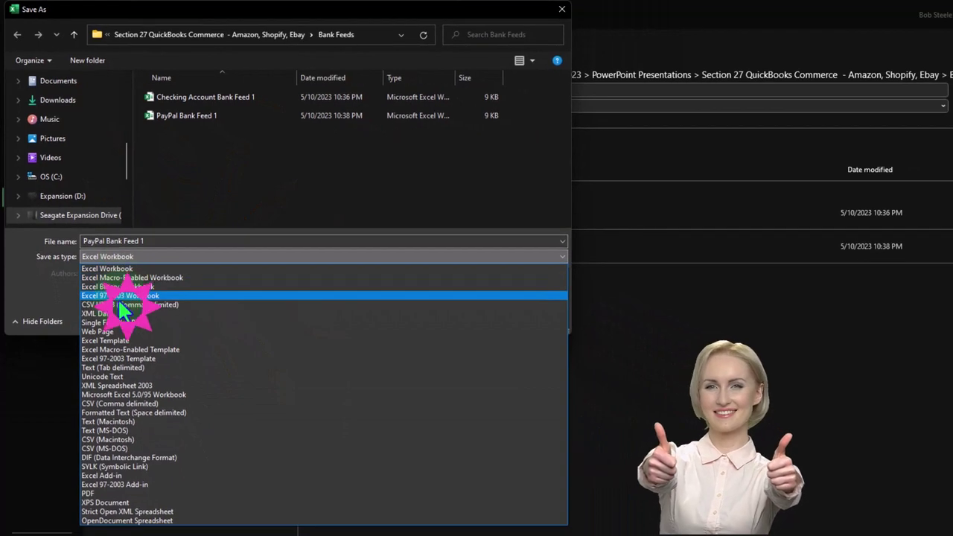
left_click(159, 305)
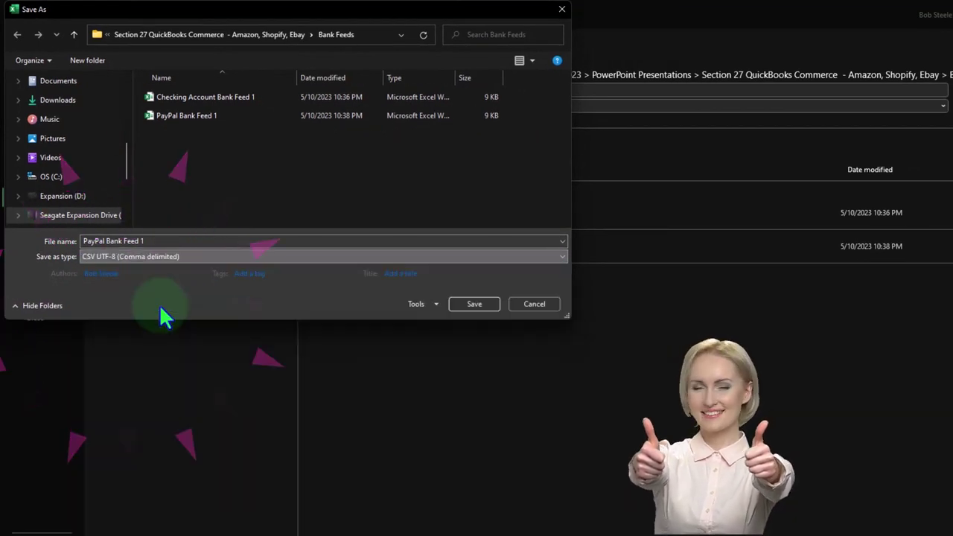
left_click(171, 241)
key("ctrl+a")
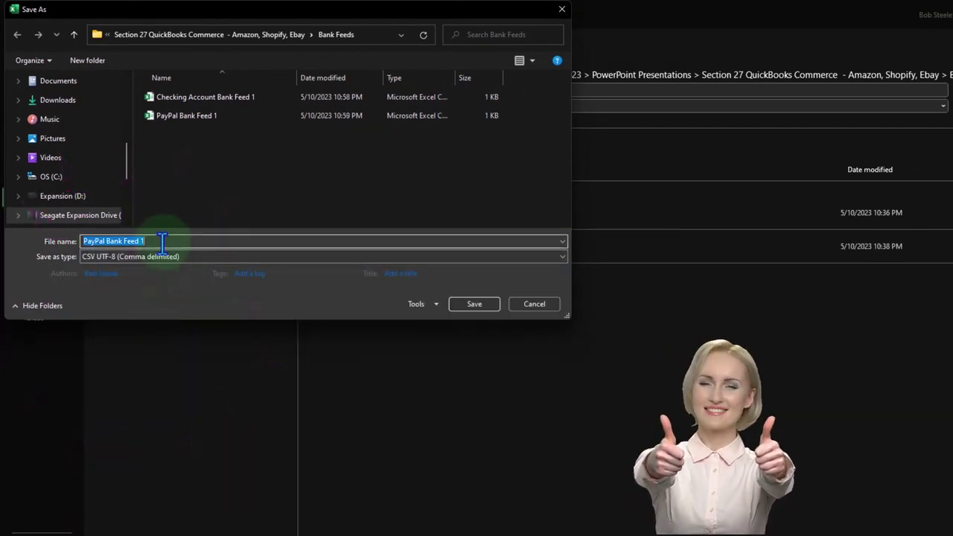
key("BackSpace")
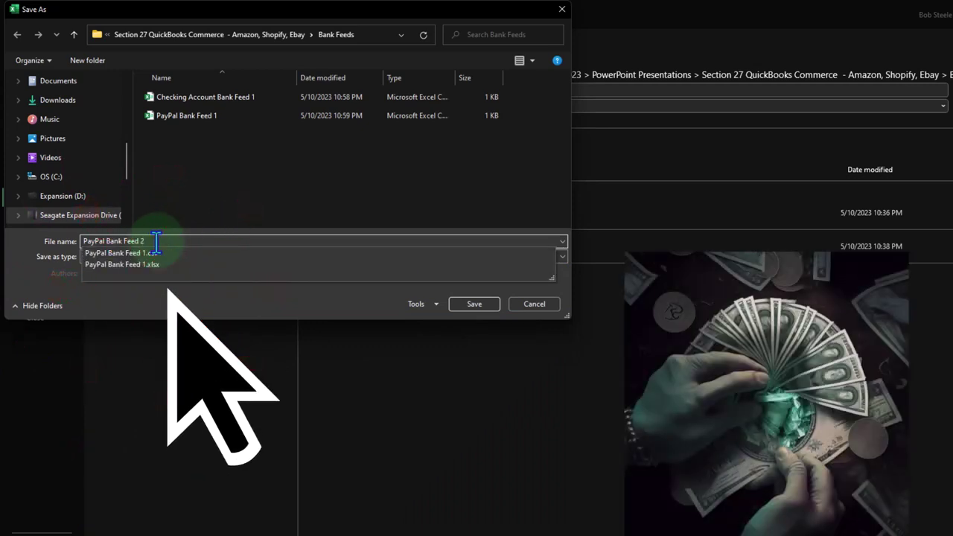
Save the PayPal feed as PayPal Bank Feed 2 and switch to the Checking Account Bank Feed 1 workbook.
left_click(474, 304)
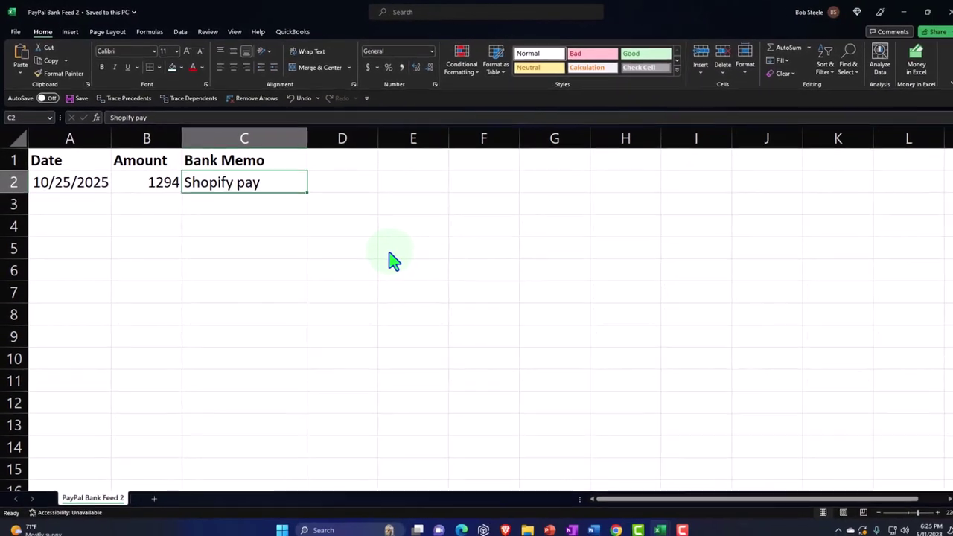
left_click(946, 12)
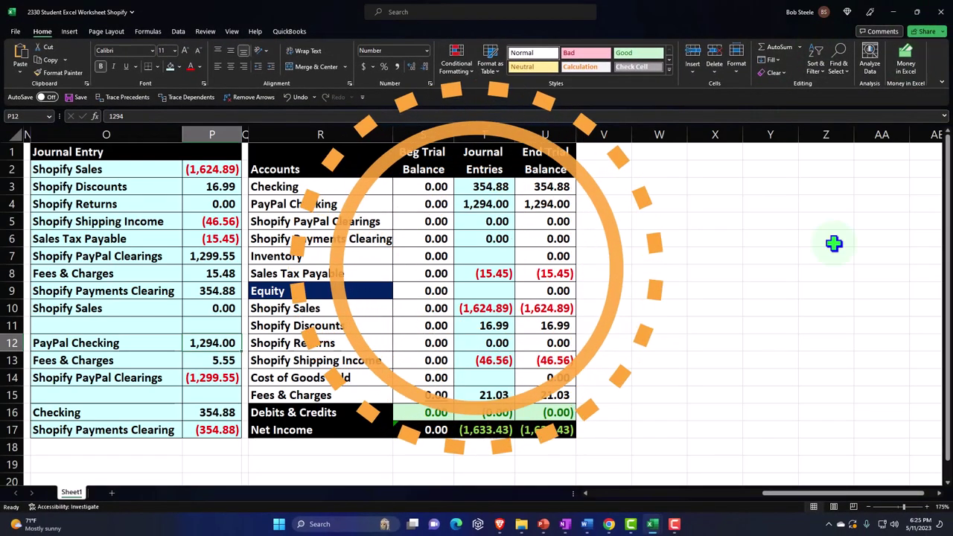
mouse_move(651, 524)
left_click(565, 458)
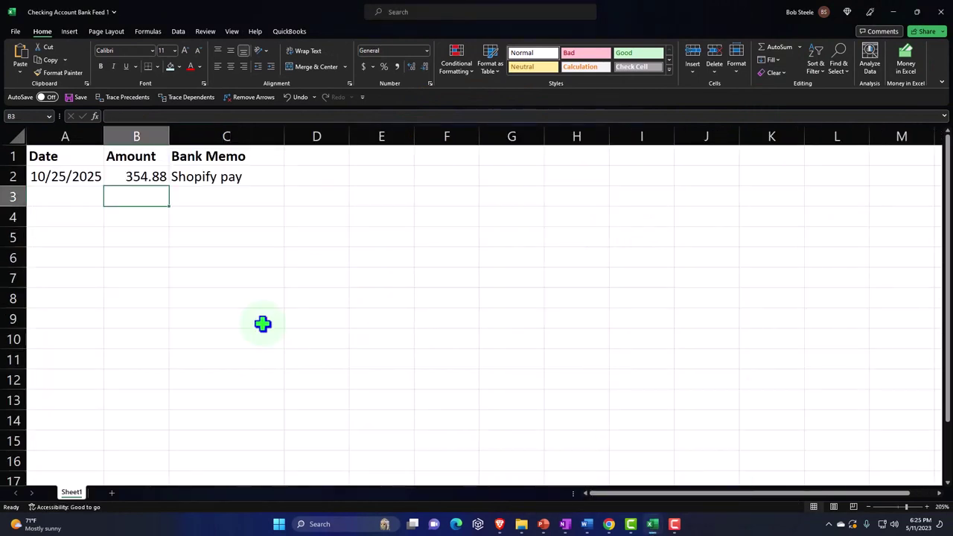
left_click(228, 292)
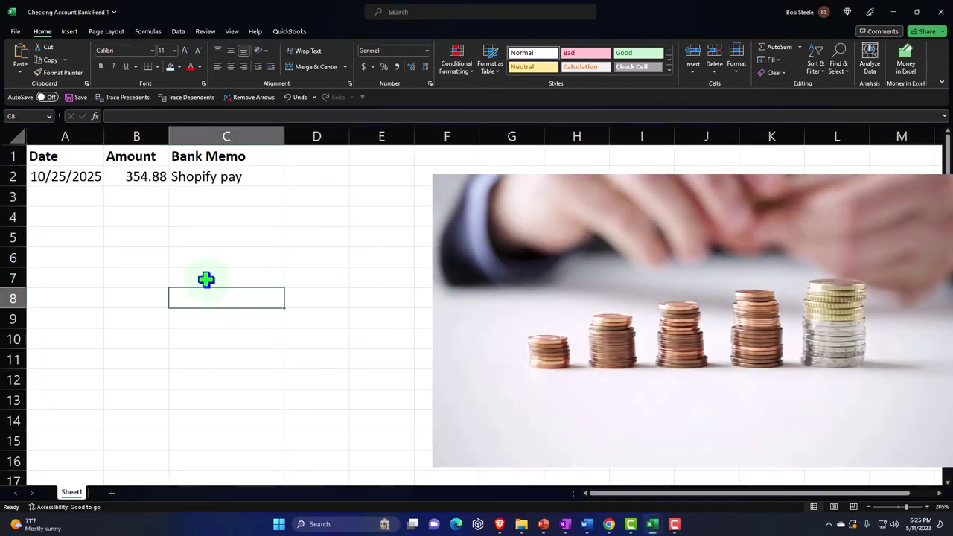
Match the checking feed's 10/25/2025 Shopify pay 354.88 row against the trial balance's Checking journal amount.
left_click(216, 176)
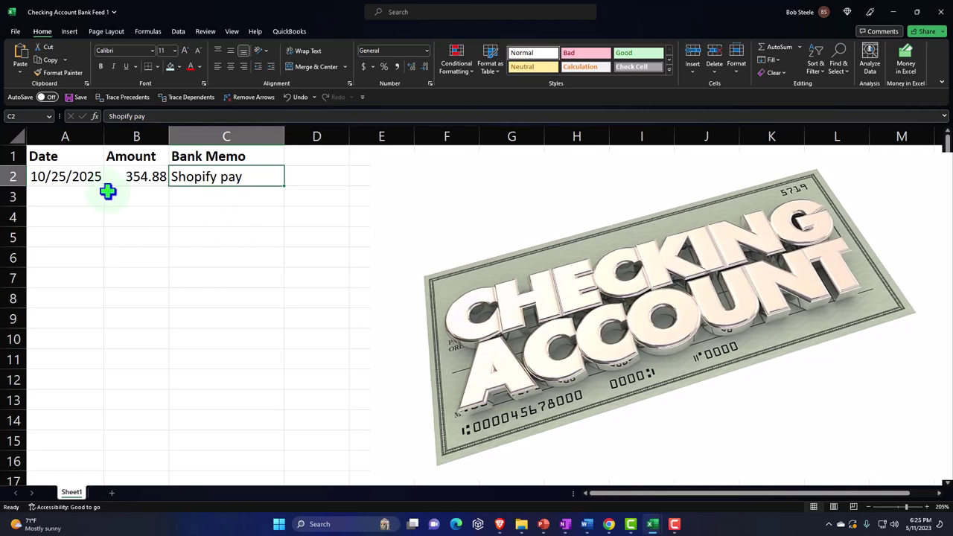
left_click(78, 179)
key("Right")
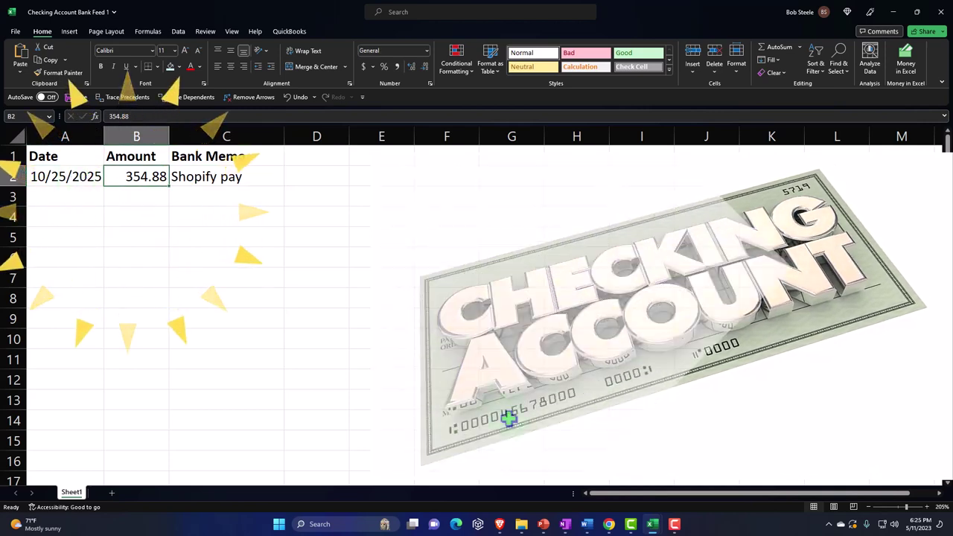
mouse_move(652, 526)
left_click(581, 484)
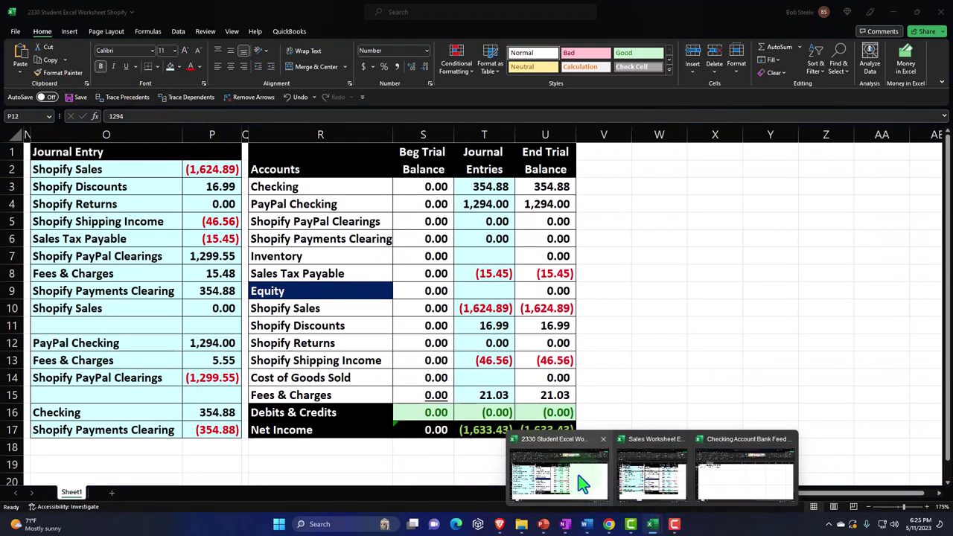
left_click(232, 414)
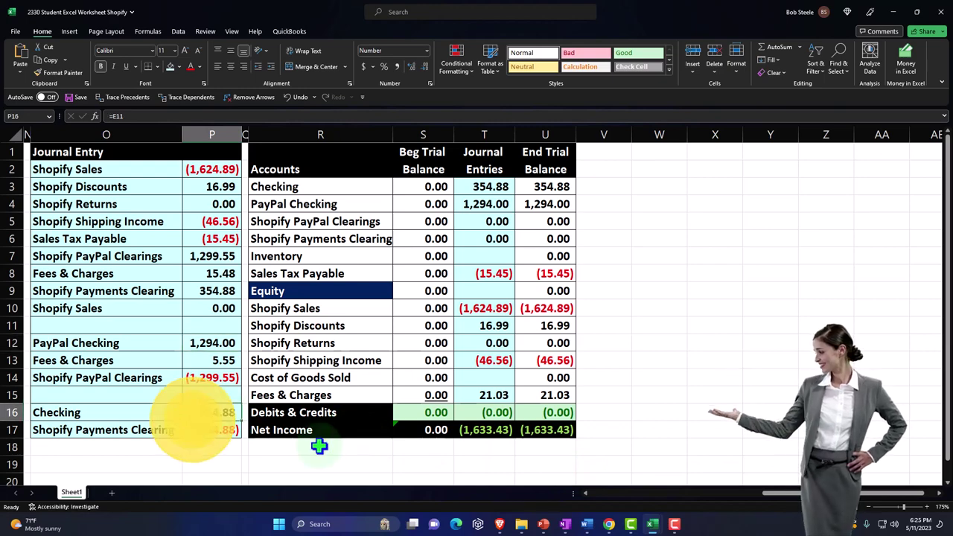
left_click(894, 13)
left_click(297, 307)
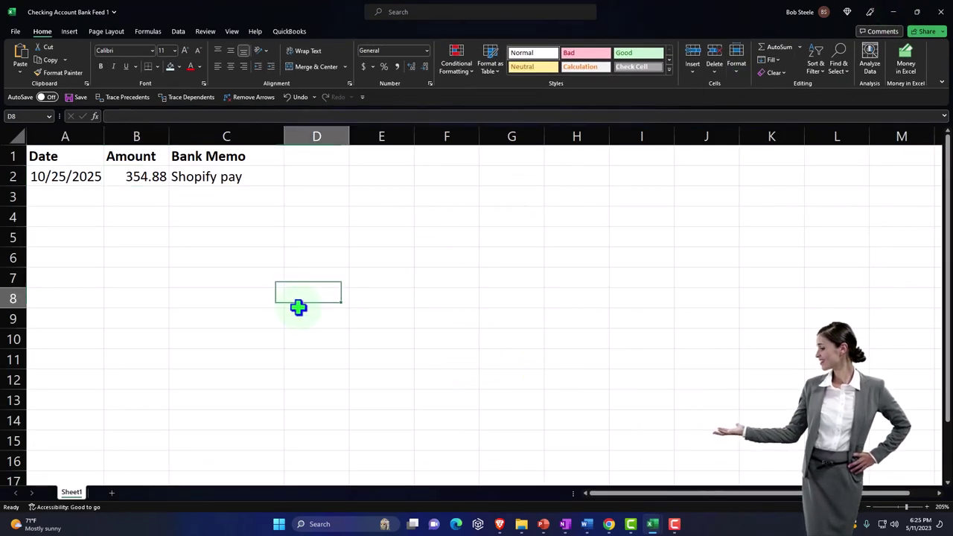
Save the checking feed in CSV UTF-8 (Comma delimited) format as Checking Account Bank Feed 2.
left_click(14, 31)
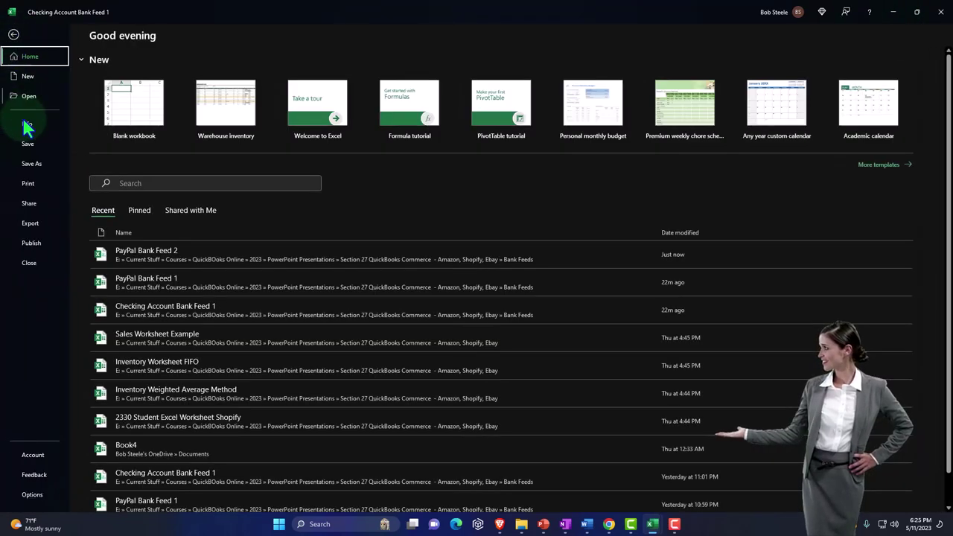
left_click(34, 173)
left_click(128, 216)
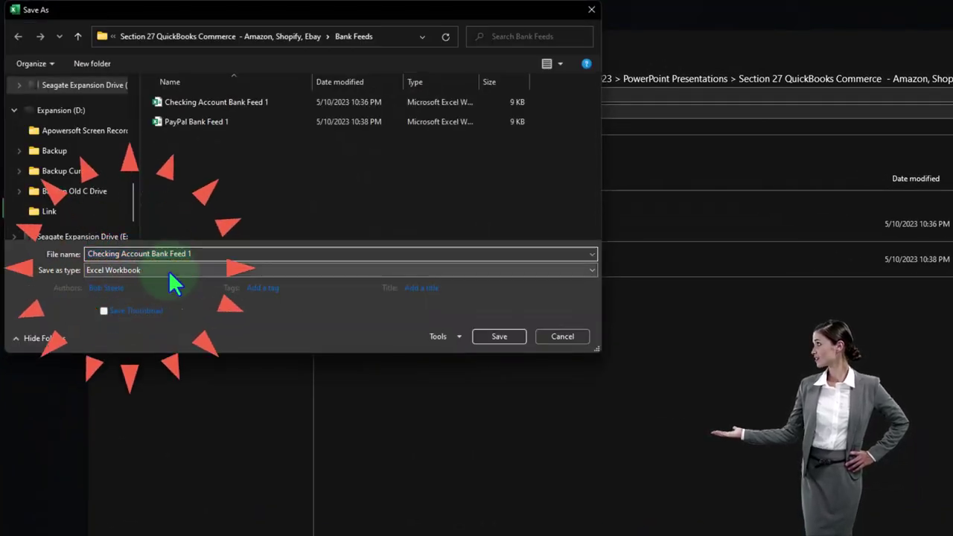
left_click(168, 270)
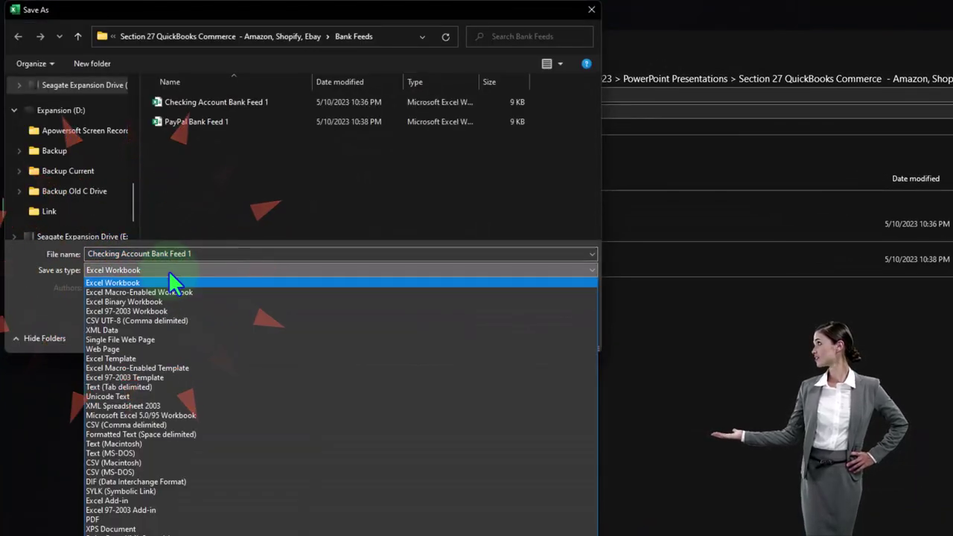
left_click(161, 324)
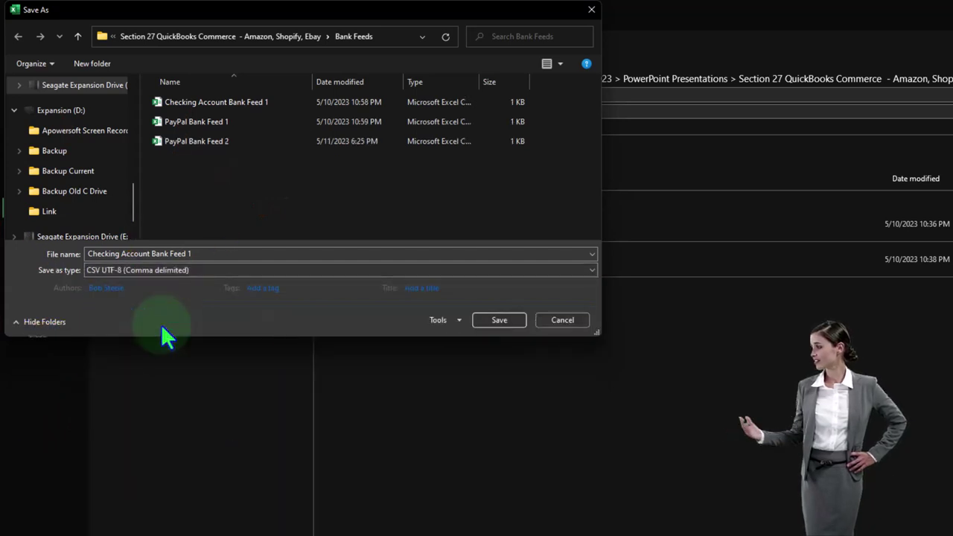
left_click(207, 254)
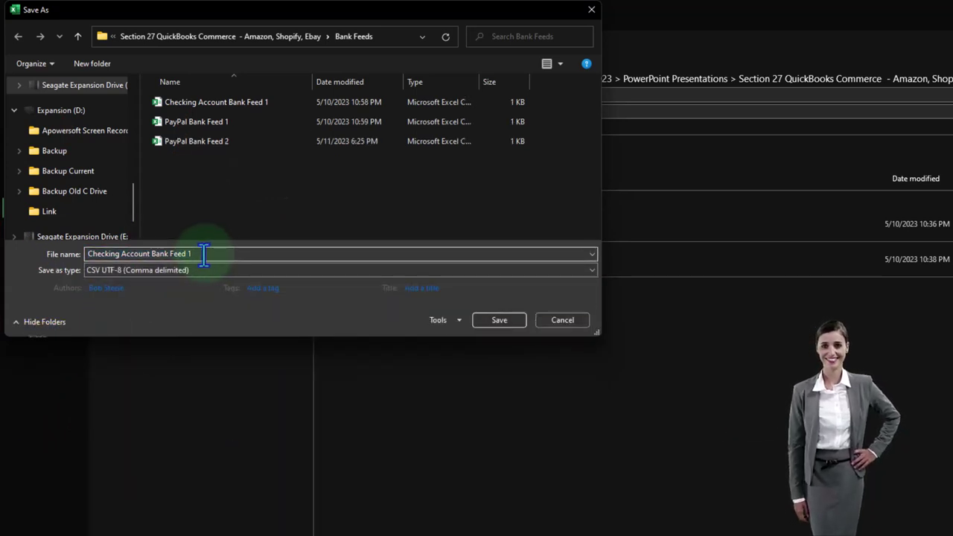
key("BackSpace")
type("2")
left_click(202, 262)
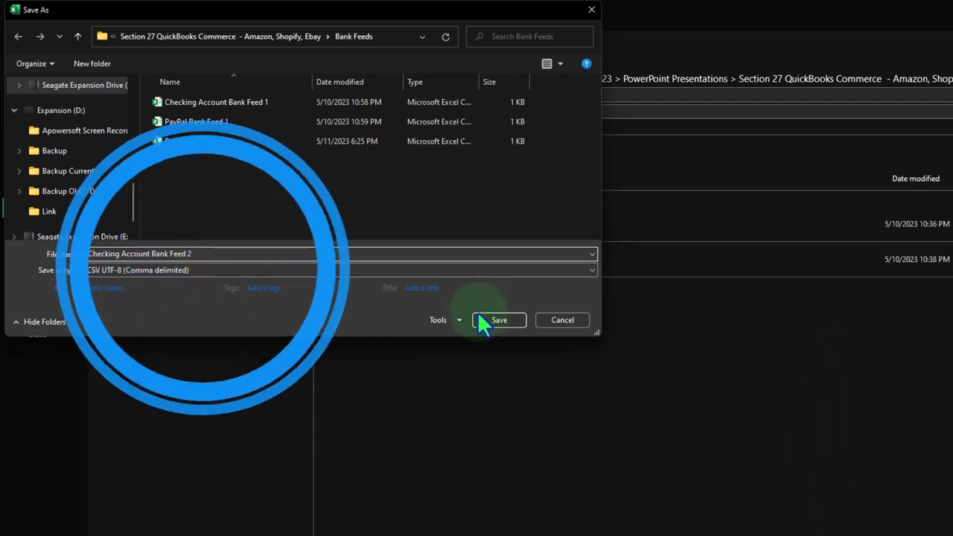
left_click(497, 320)
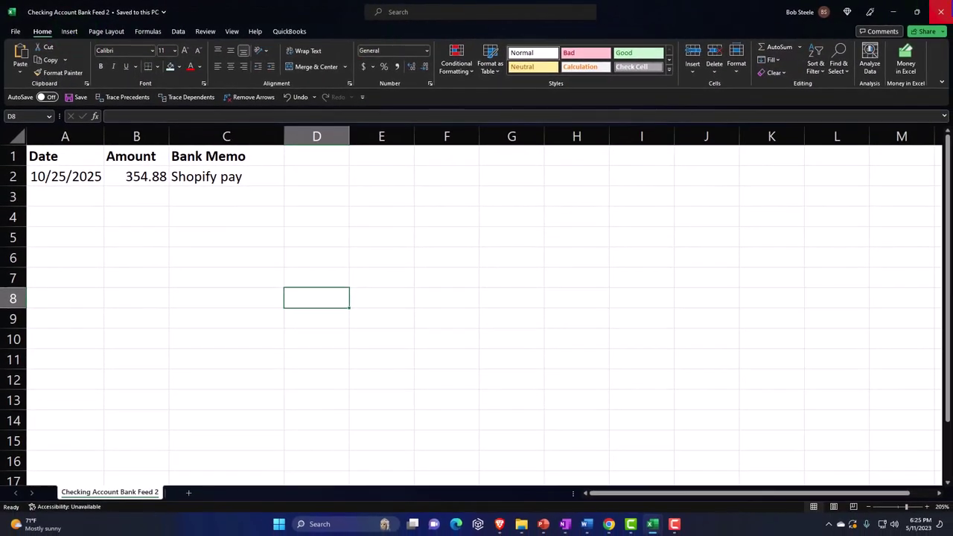
Close Excel and bring forward the Bank Feeds folder holding both Feed 2 CSVs.
left_click(941, 12)
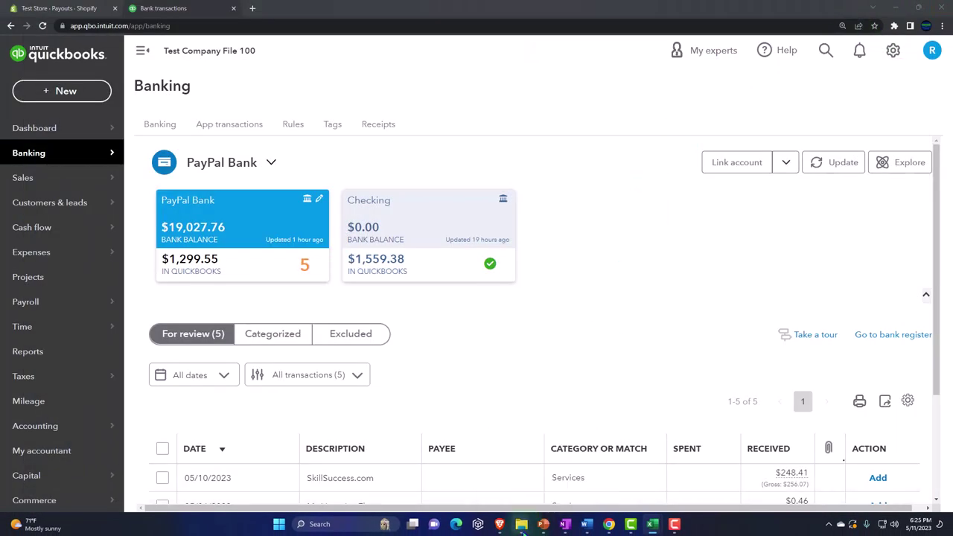
mouse_move(521, 525)
left_click(466, 405)
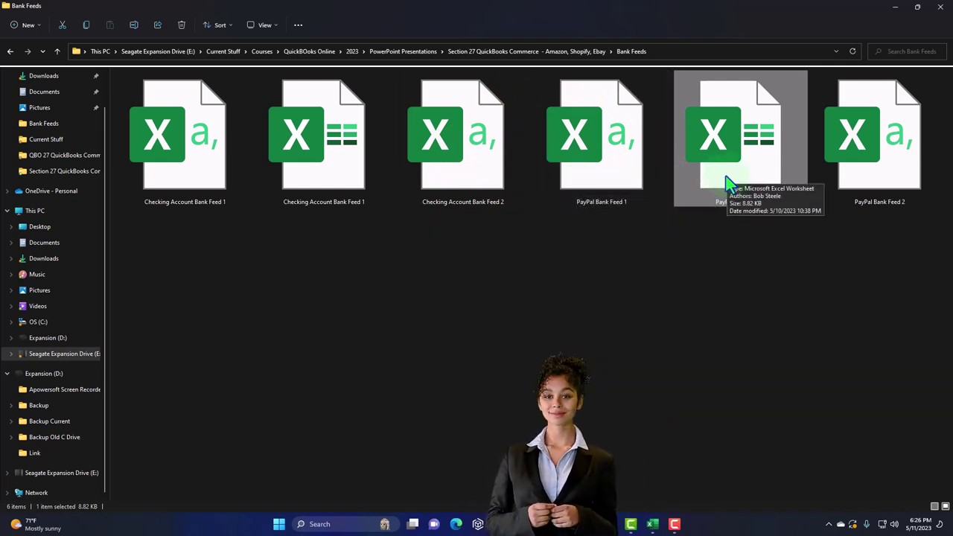
Check the Bank Feeds folder's full path, then minimize the Explorer window.
left_click(664, 52)
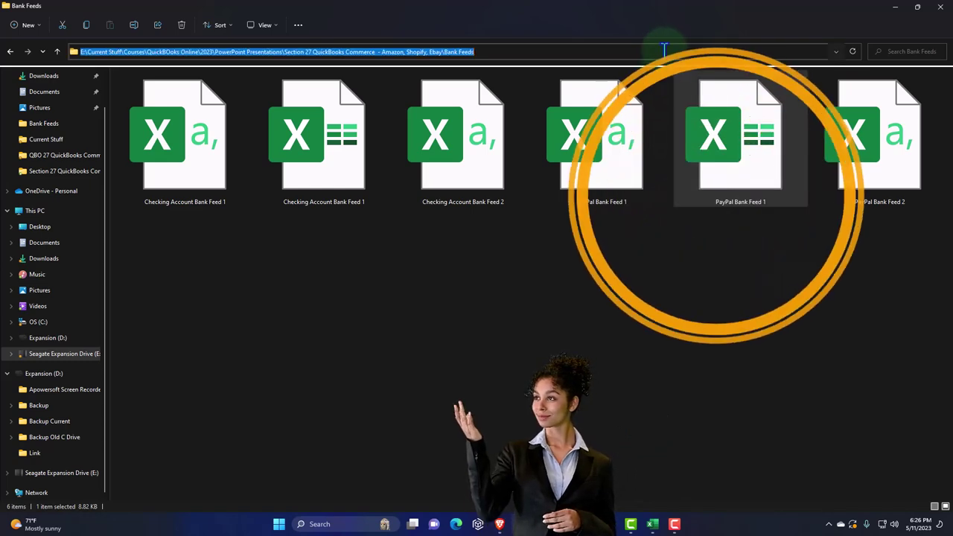
left_click(896, 12)
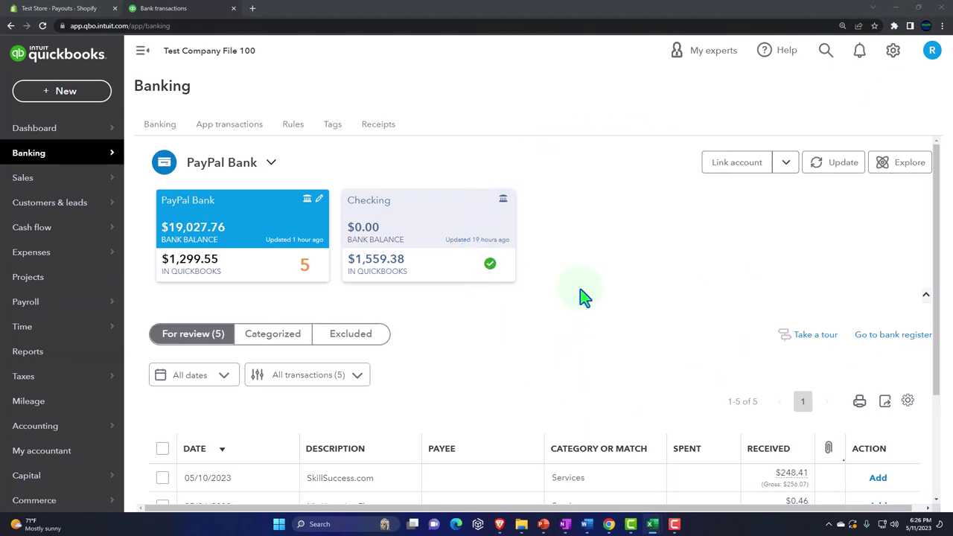
Go to the Banking view and select the Checking account card.
mouse_move(40, 166)
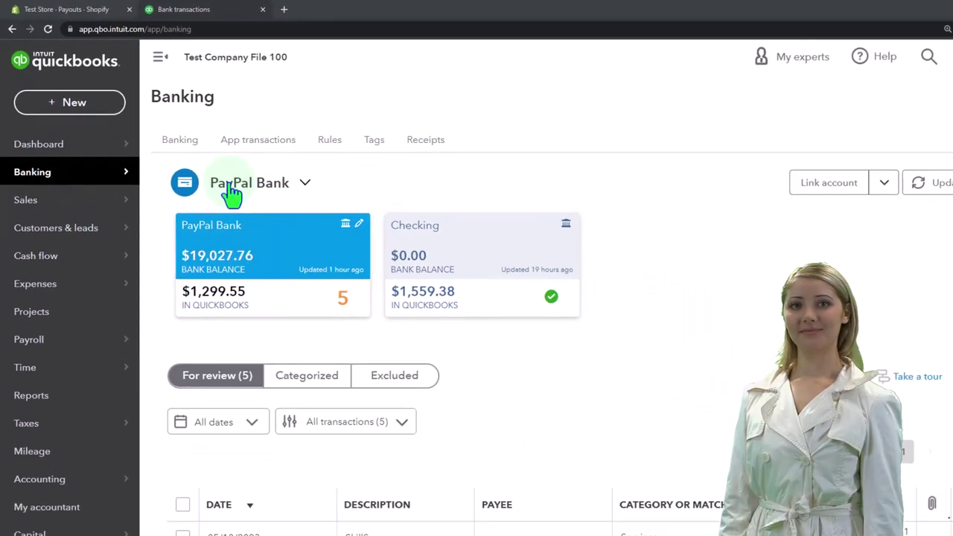
left_click(179, 140)
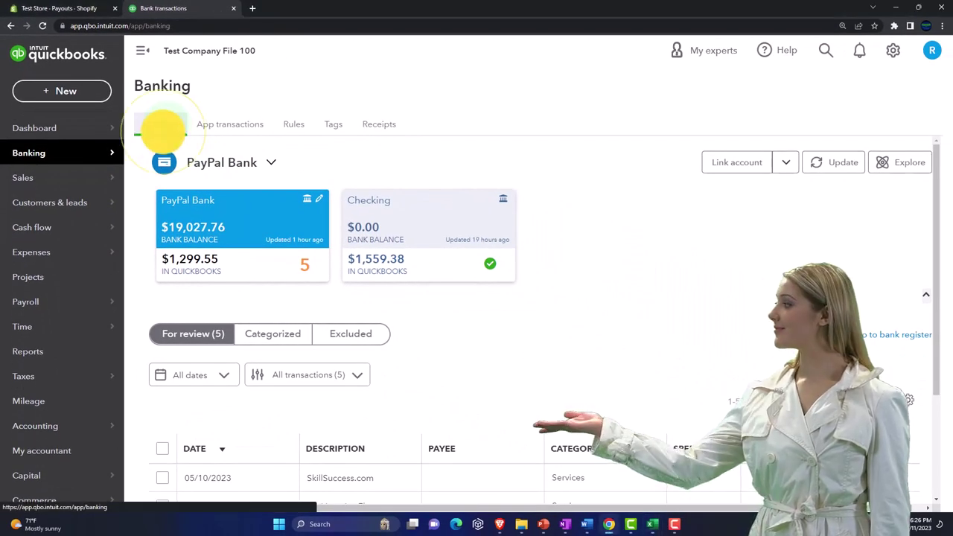
left_click(379, 243)
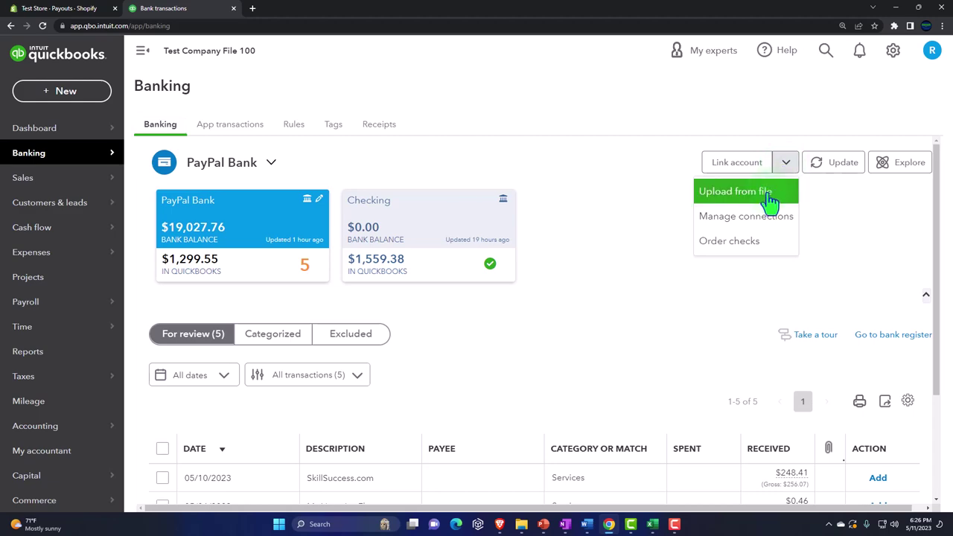
Start an Upload from file import and browse to the Bank Feeds folder.
left_click(769, 195)
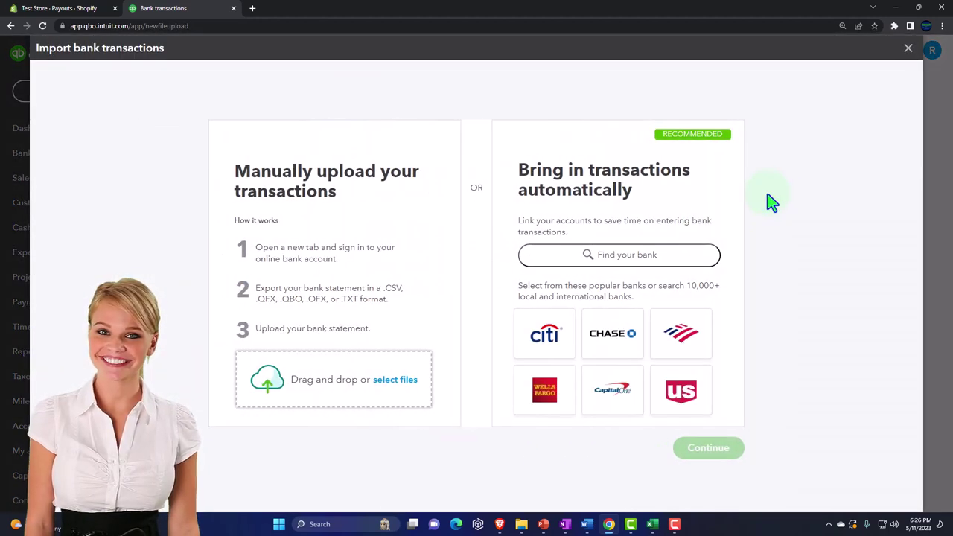
left_click(329, 398)
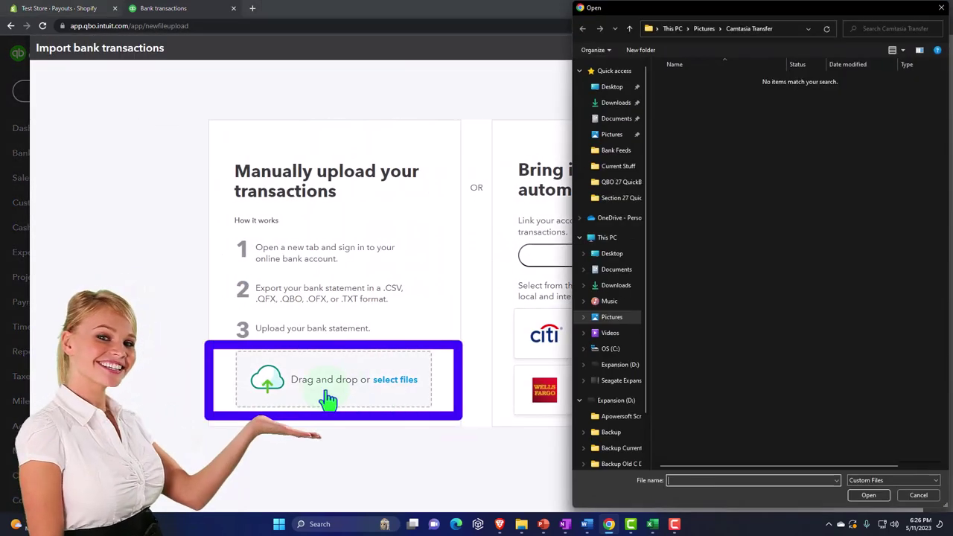
left_click(783, 28)
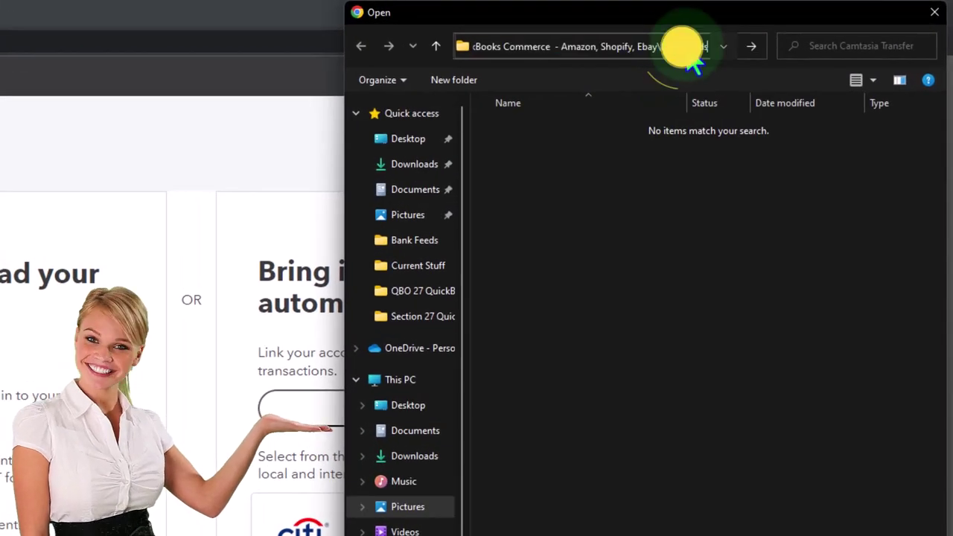
key("Return")
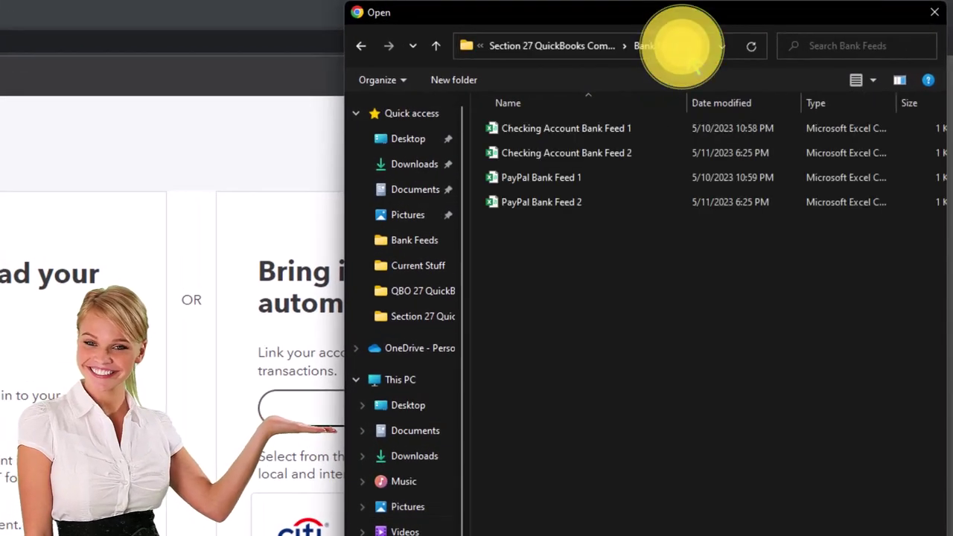
Show the files as Extra large icons and pick Checking Account Bank Feed 2.csv.
left_click(857, 82)
left_click(856, 82)
left_click(856, 82)
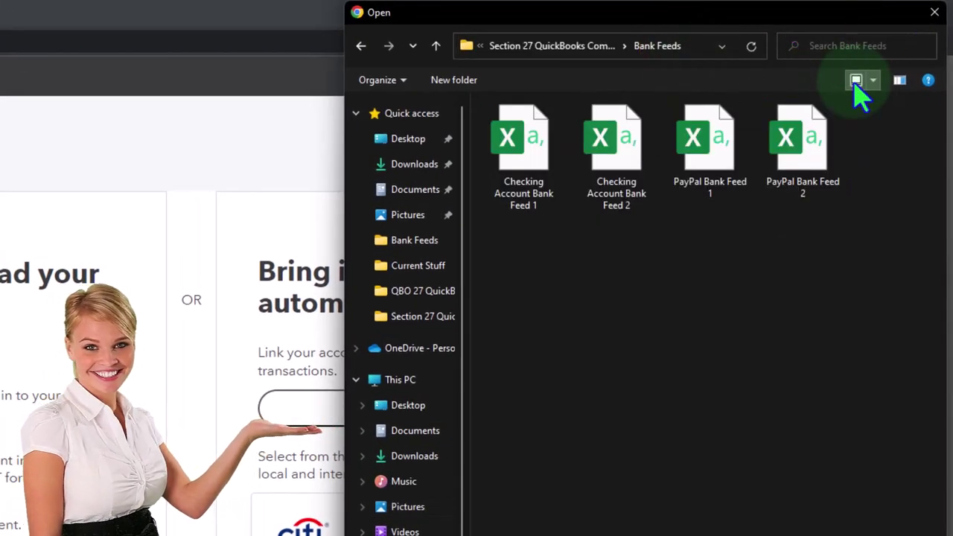
left_click(874, 81)
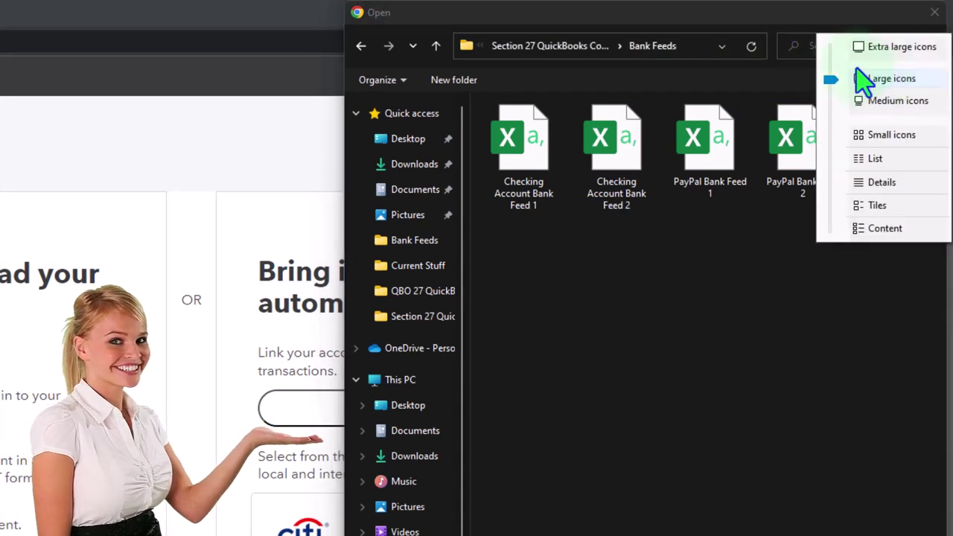
left_click(868, 47)
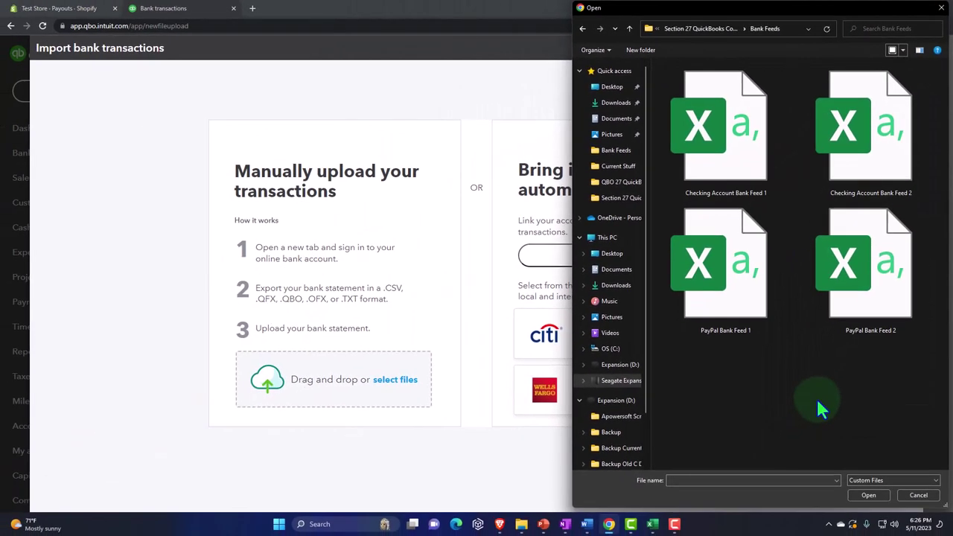
double_click(847, 187)
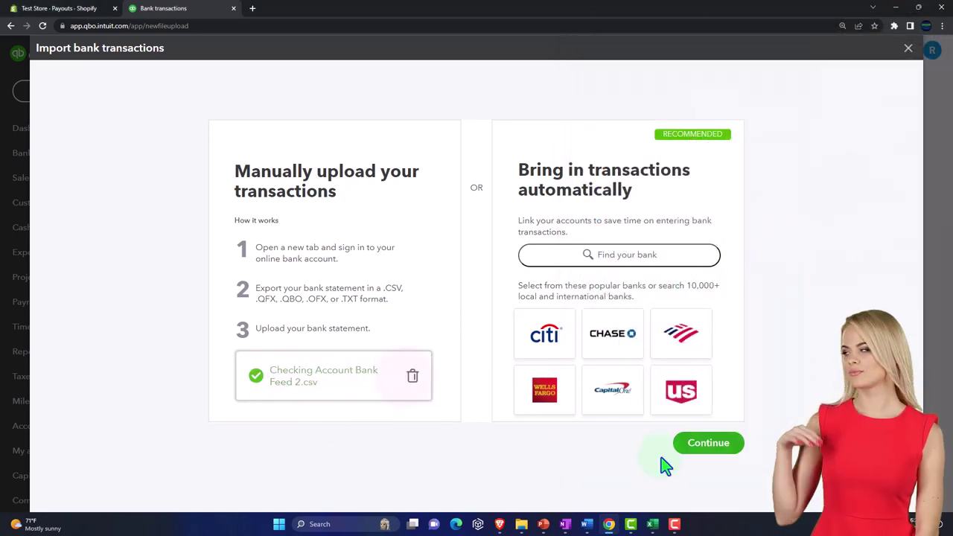
Set Checking as the QuickBooks account for Checking Account Bank Feed 2.csv.
left_click(709, 452)
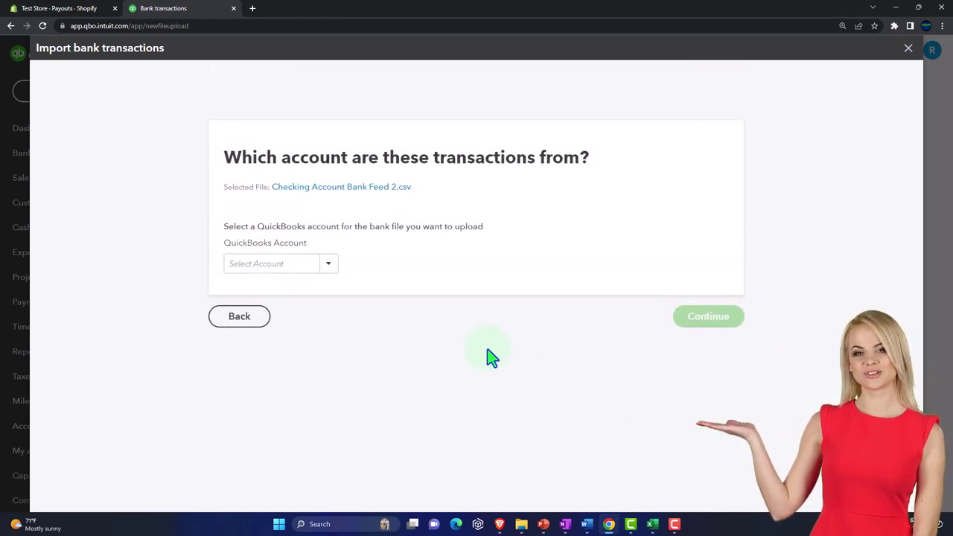
left_click(329, 270)
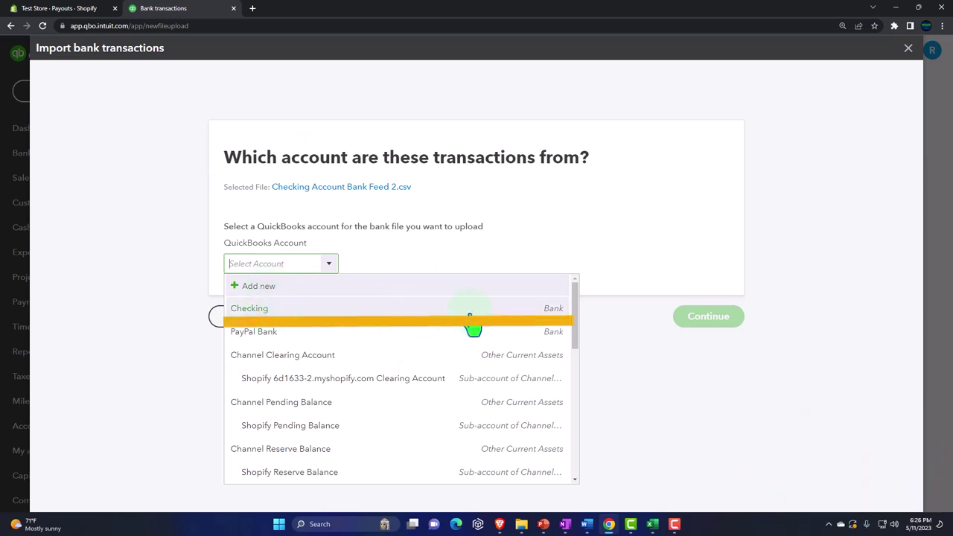
left_click(552, 309)
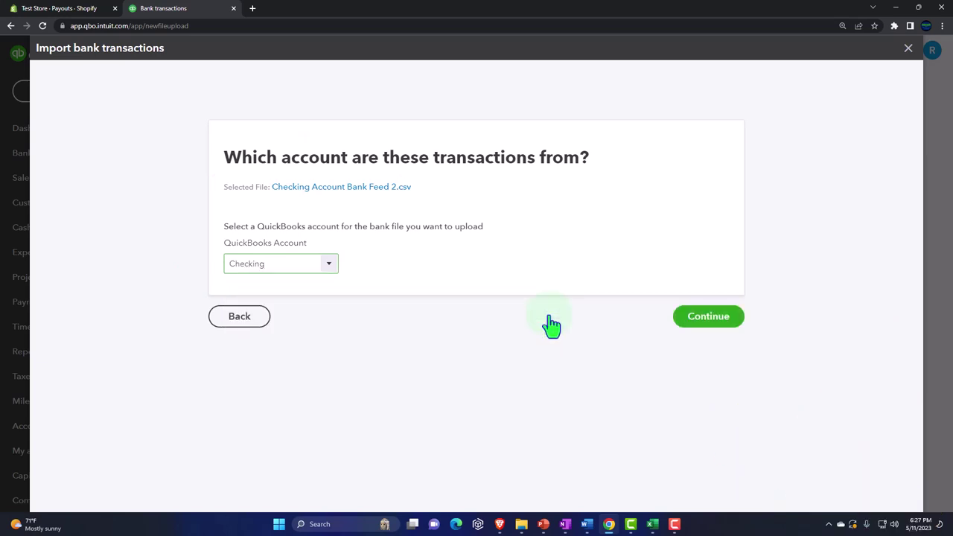
In file setup, keep the first row as a header and amounts in one column.
left_click(703, 331)
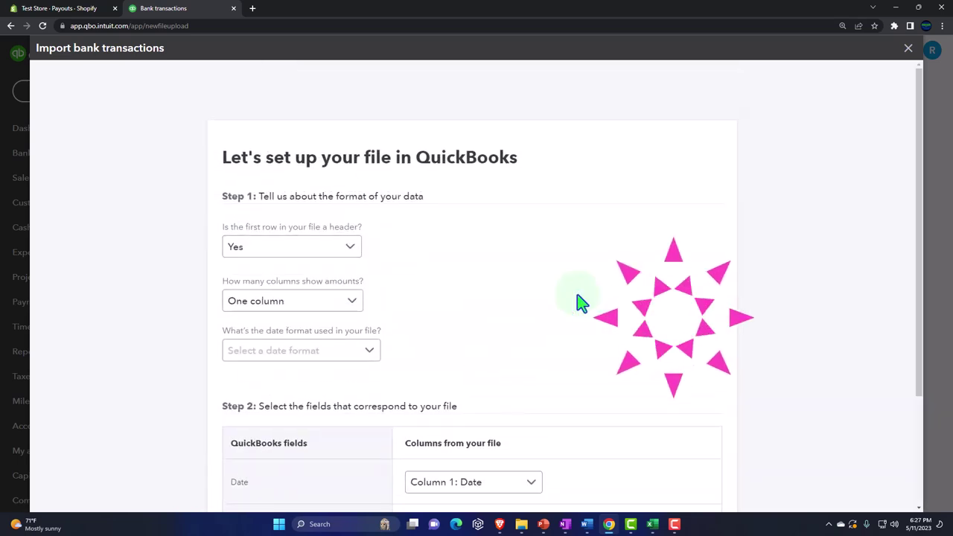
left_click(350, 257)
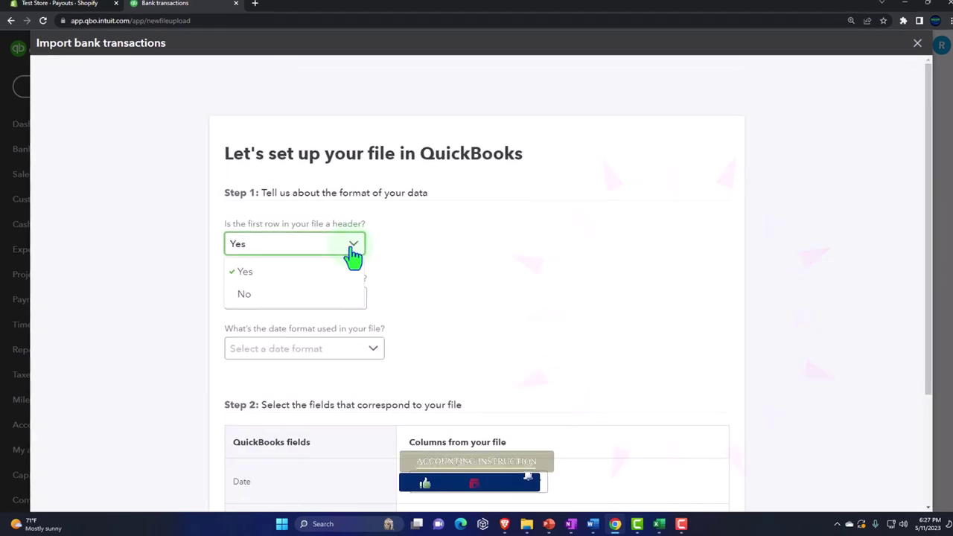
left_click(347, 253)
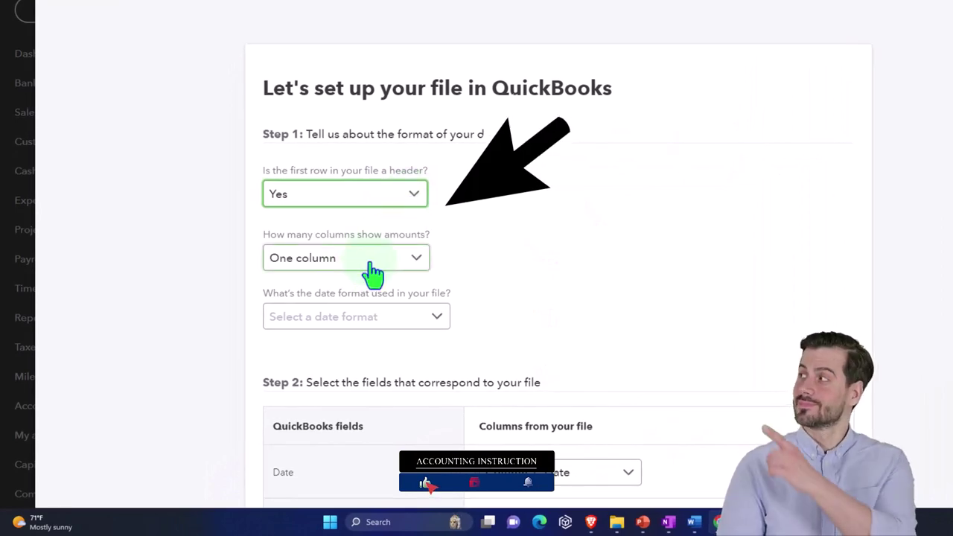
left_click(408, 262)
left_click(406, 262)
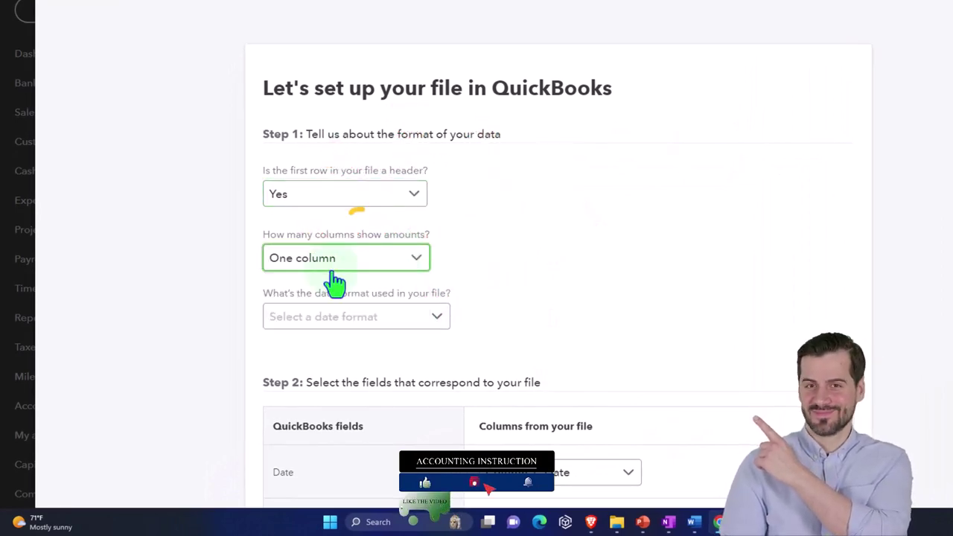
Set the date format to MM/dd/yyyy and map Description to Column 3: Bank Memo.
scroll(438, 285, "down", 1)
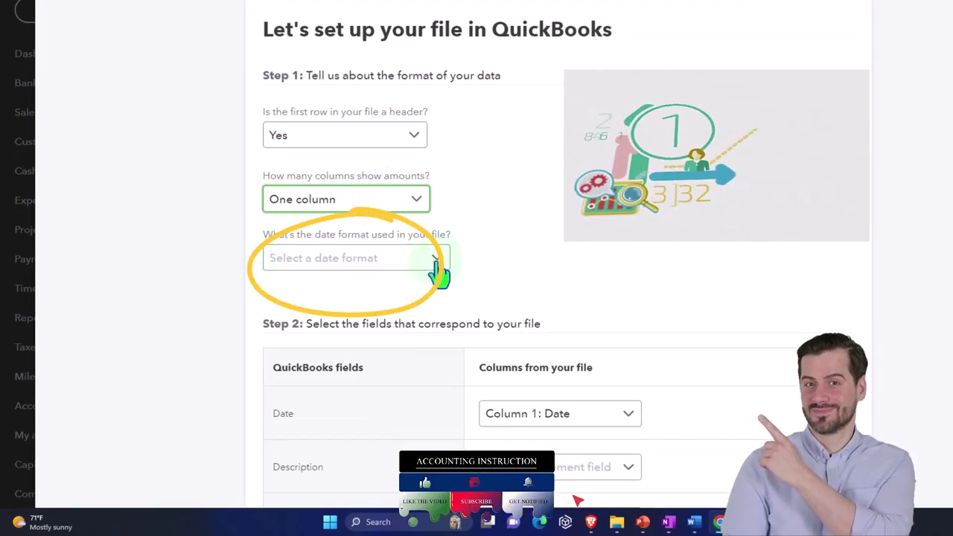
left_click(434, 262)
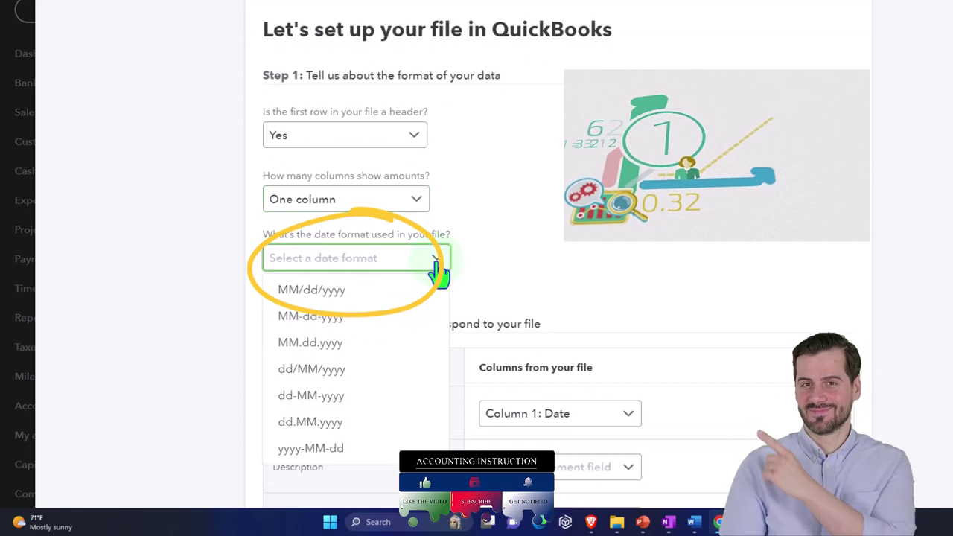
left_click(350, 295)
scroll(178, 294, "down", 2)
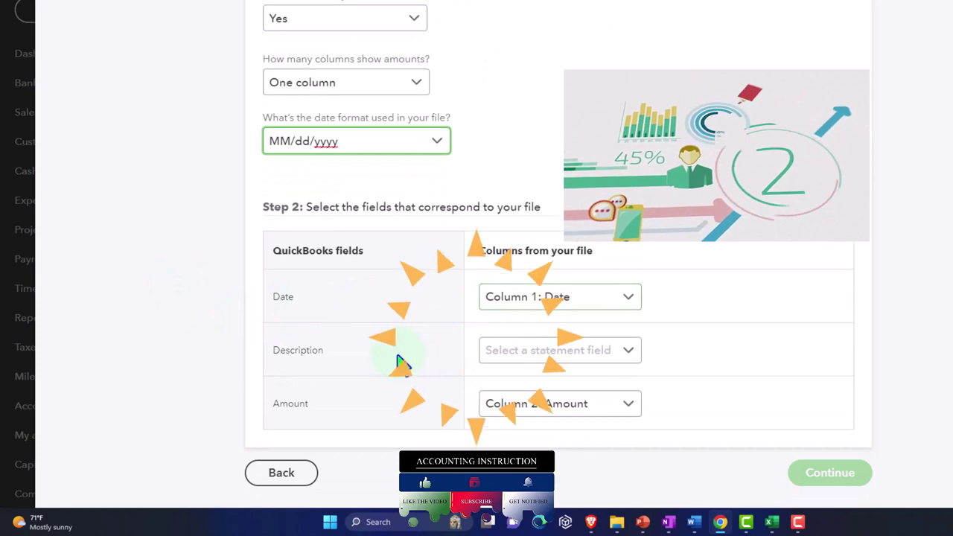
left_click(626, 359)
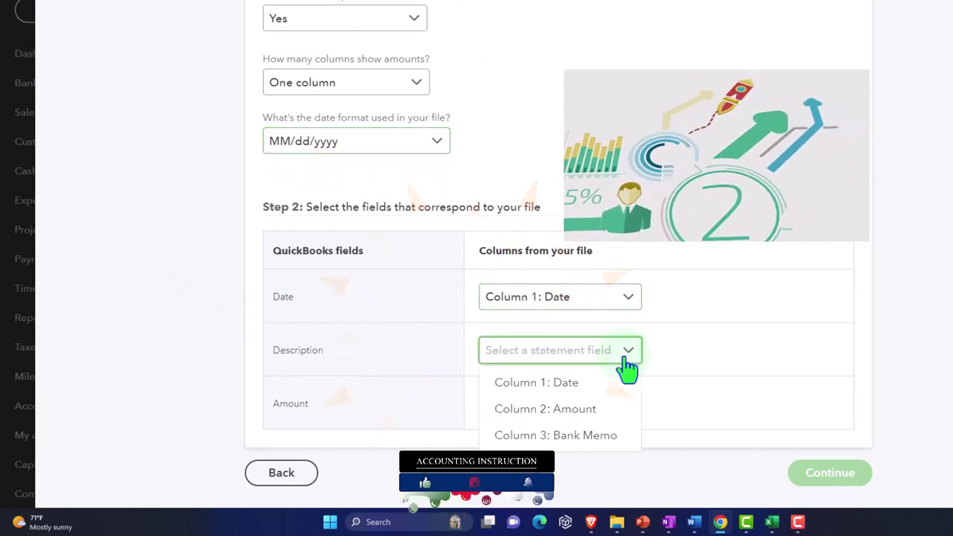
left_click(607, 438)
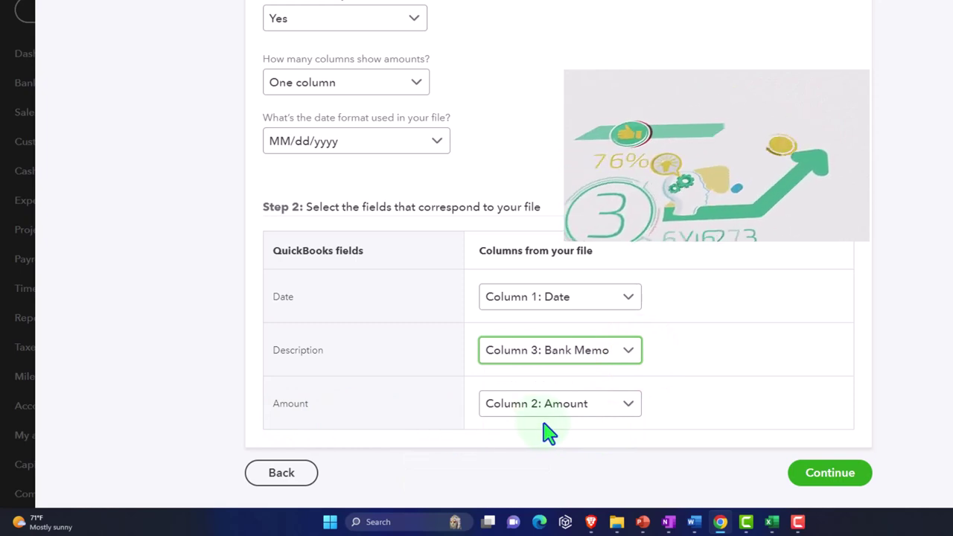
Import the single Shopify pay transaction and close the finished import.
left_click(831, 473)
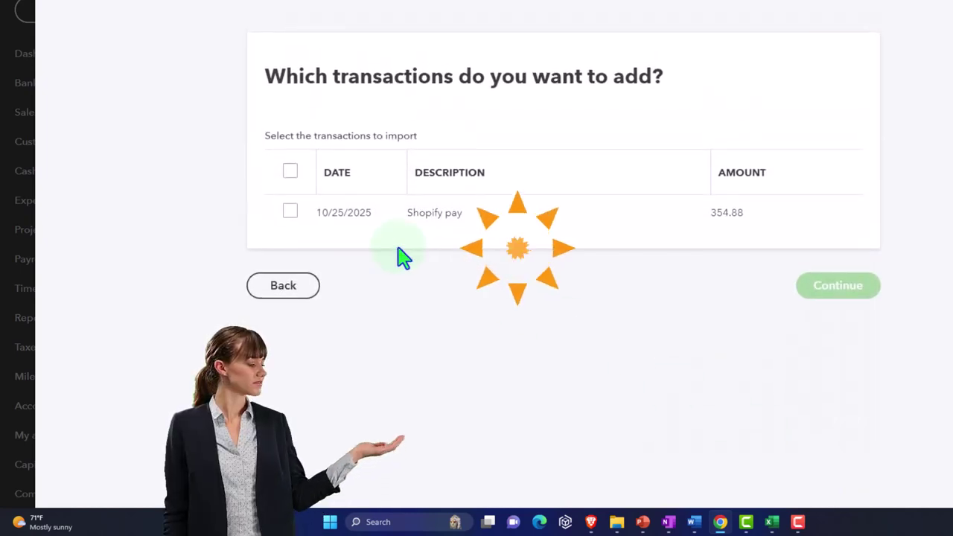
left_click(291, 216)
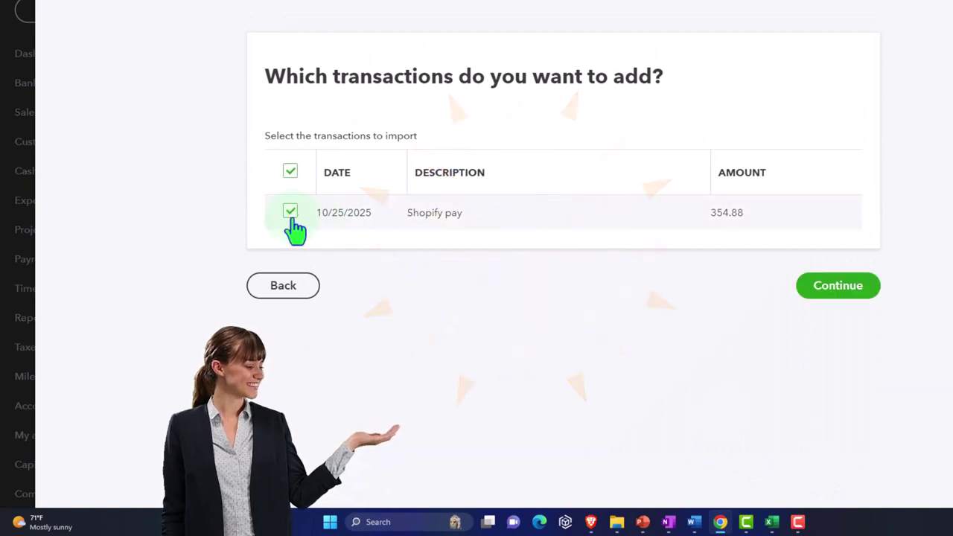
left_click(828, 312)
left_click(736, 262)
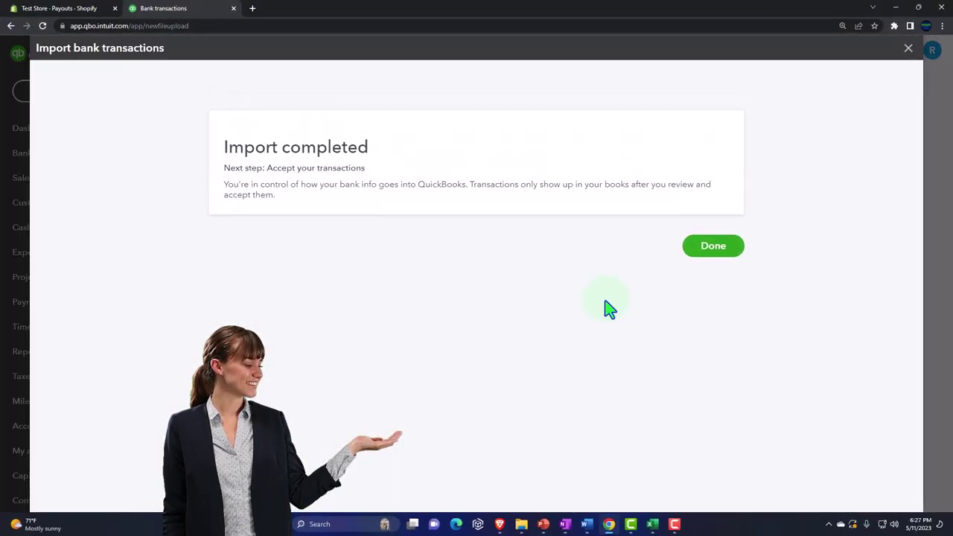
left_click(713, 246)
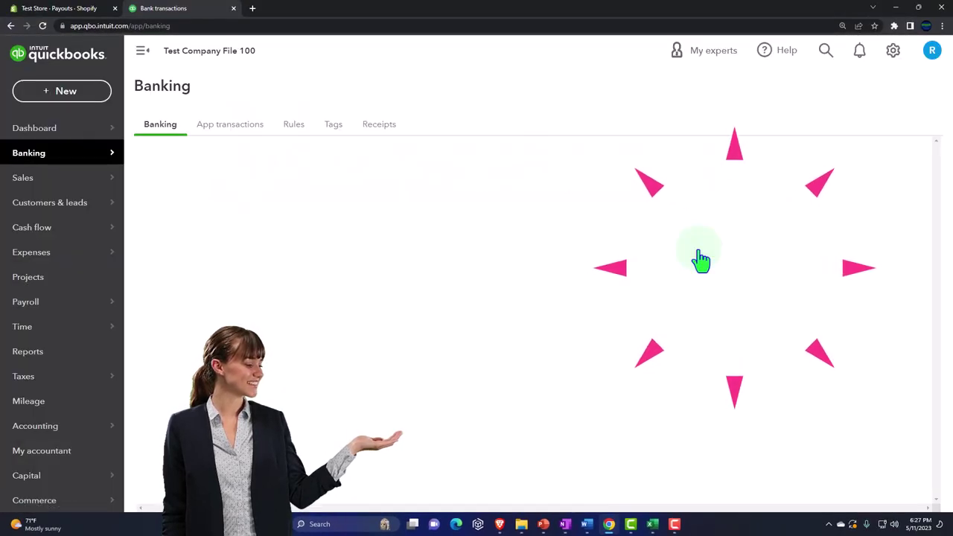
Open the Checking account's For review list on the Banking page.
scroll(702, 259, "down", 1)
scroll(701, 258, "down", 1)
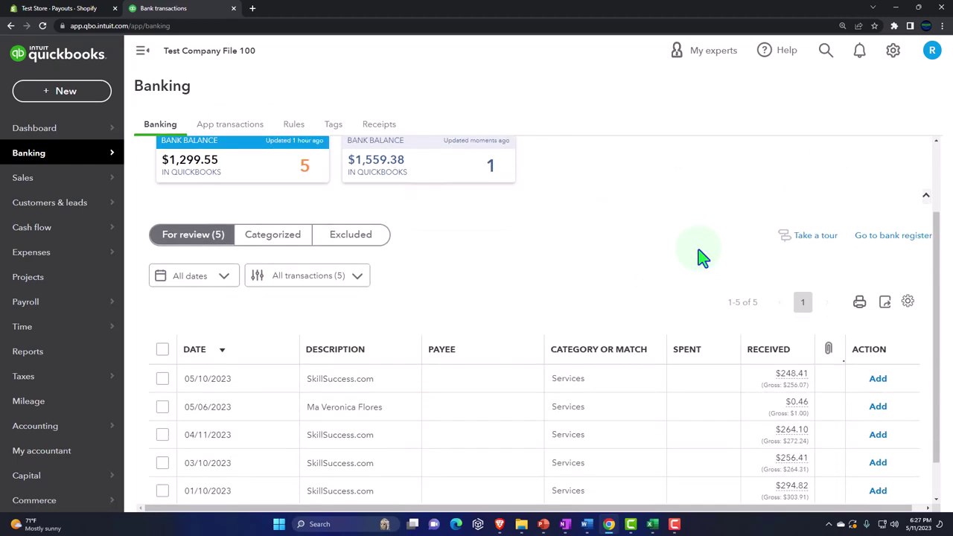
scroll(701, 258, "down", 1)
scroll(543, 277, "up", 2)
left_click(444, 184)
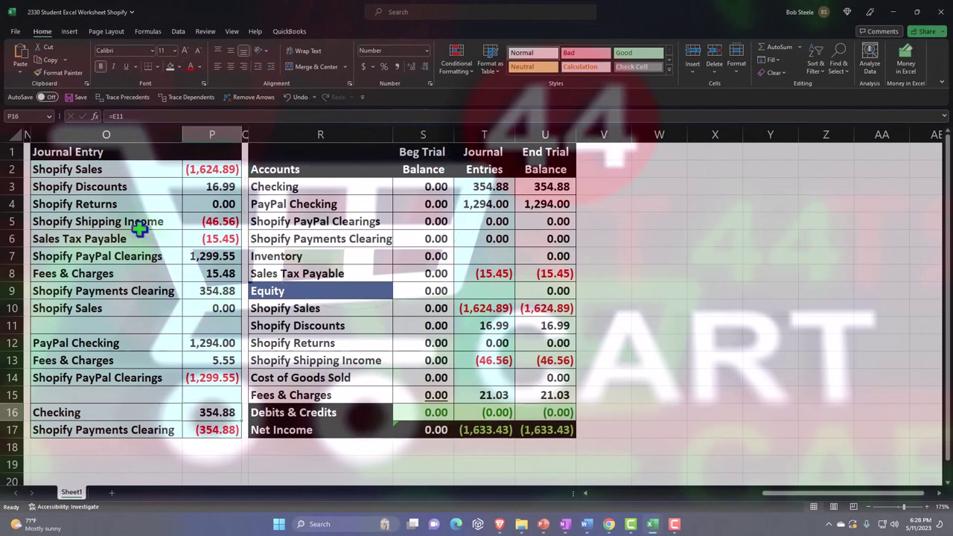
Highlight the Shopify sales journal entry in O1:P10, then bring QuickBooks Banking back.
left_click_drag(60, 153, 201, 310)
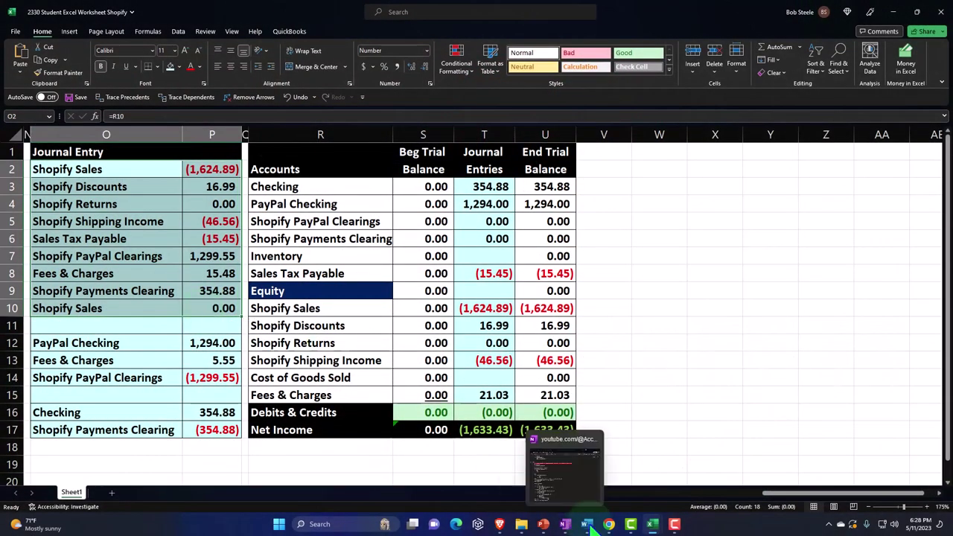
left_click(613, 493)
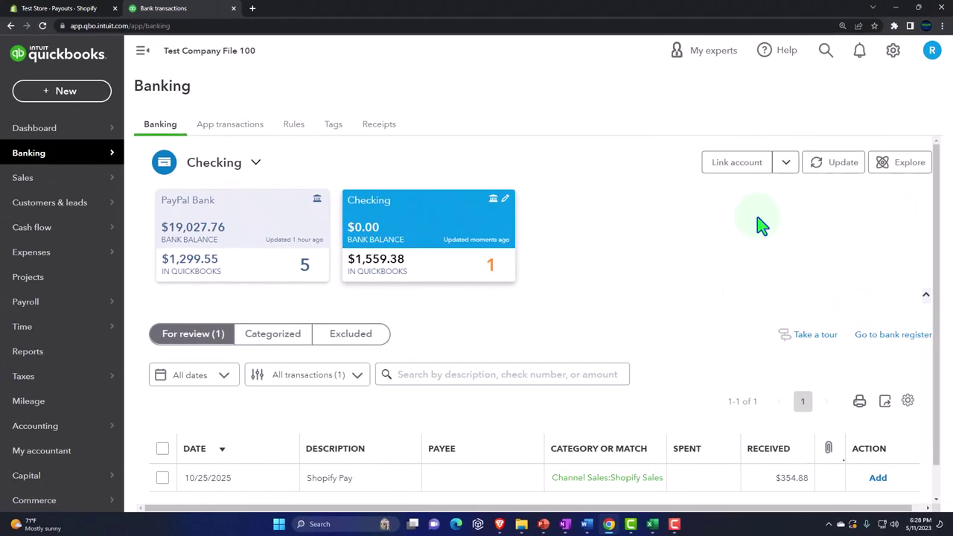
Start an Upload from file import and choose PayPal Bank Feed 2.csv from extra large icons.
left_click(784, 170)
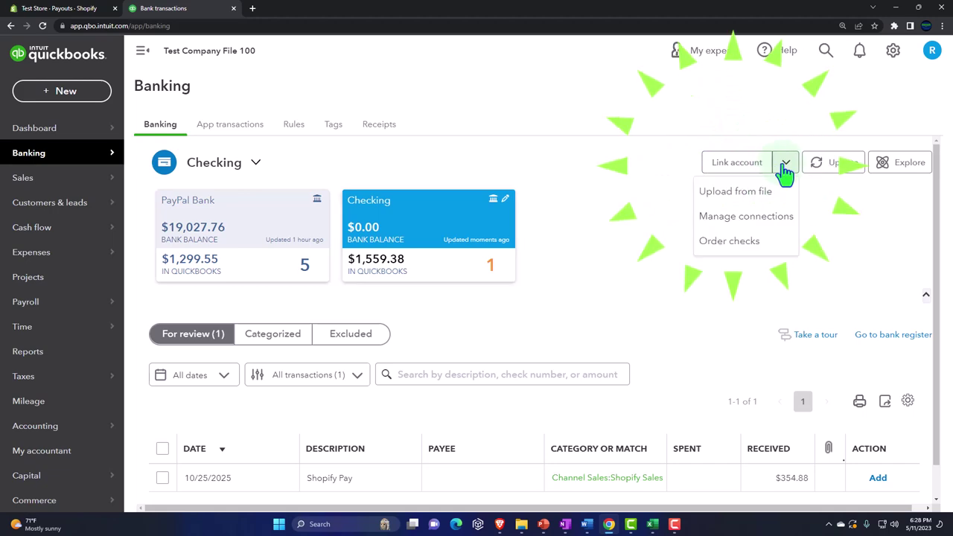
left_click(758, 192)
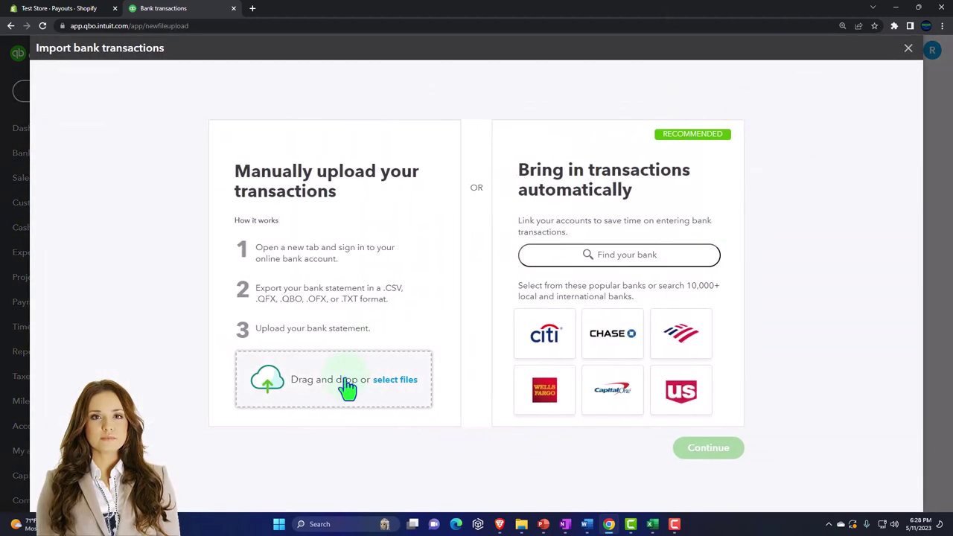
left_click(345, 380)
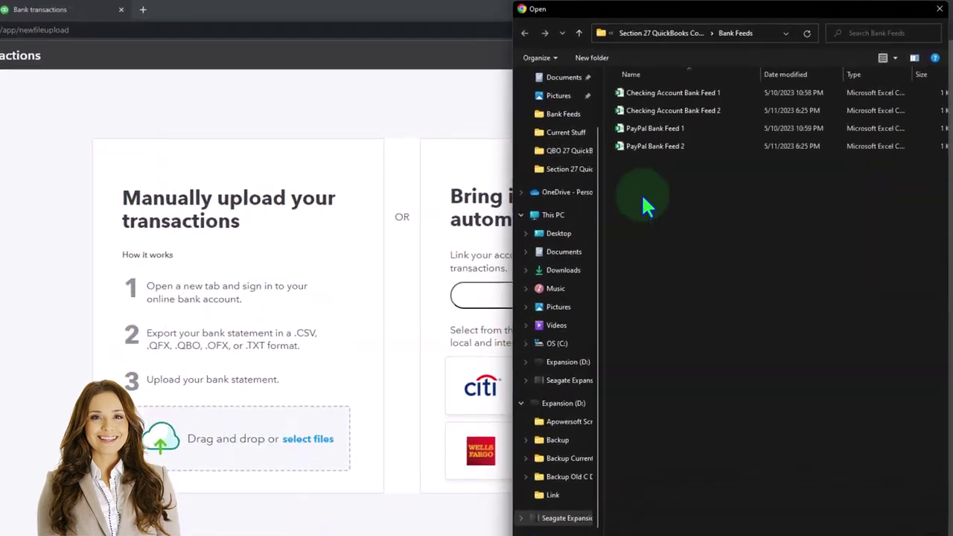
left_click(886, 58)
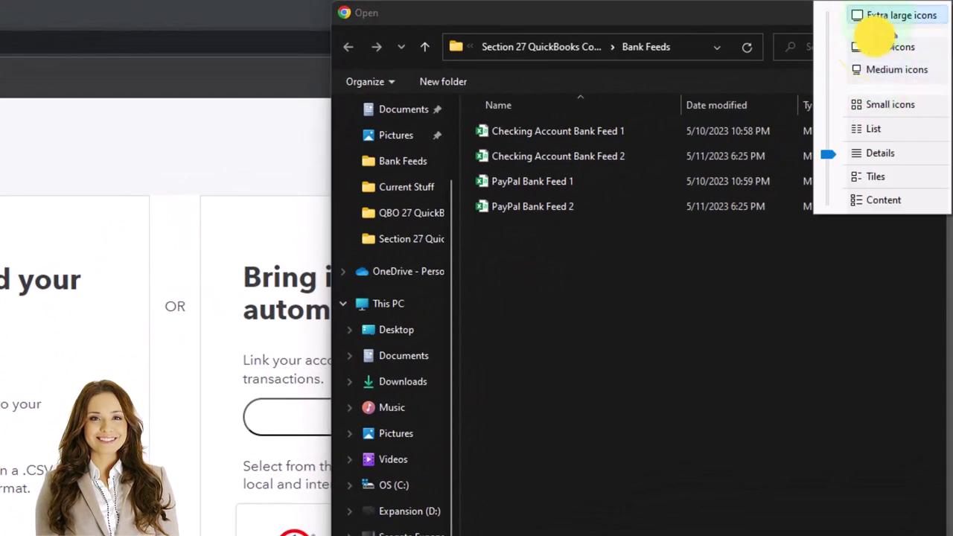
left_click(879, 26)
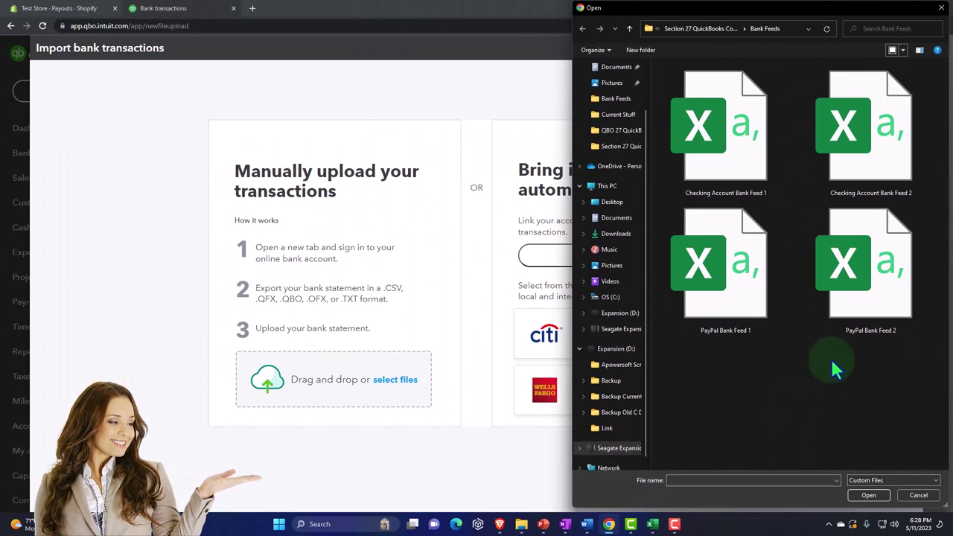
double_click(826, 289)
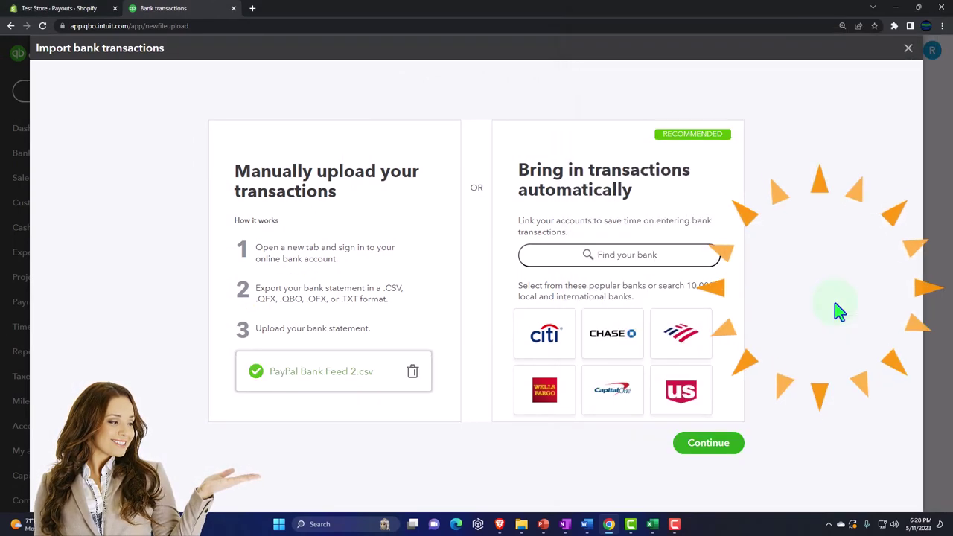
left_click(719, 449)
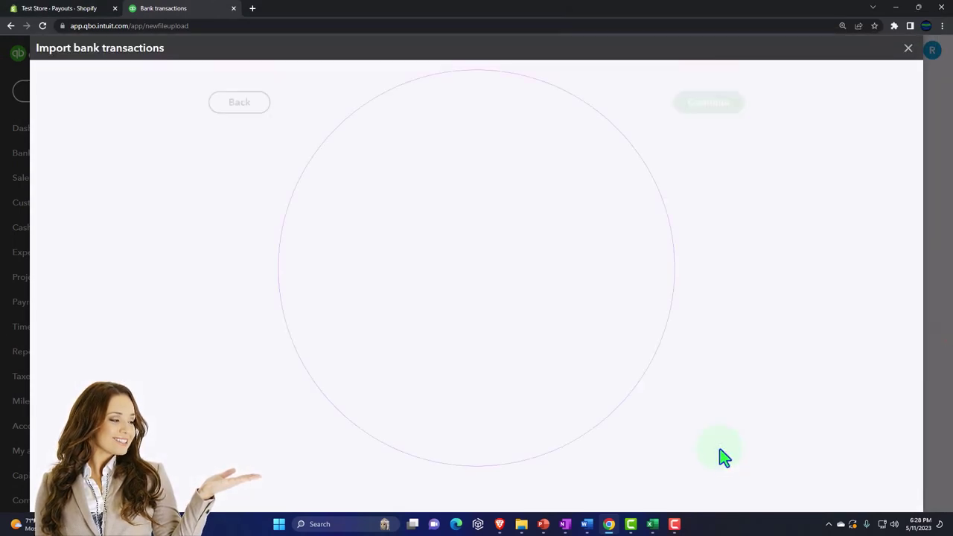
Assign the PayPal feed file to the PayPal Bank account.
left_click(330, 270)
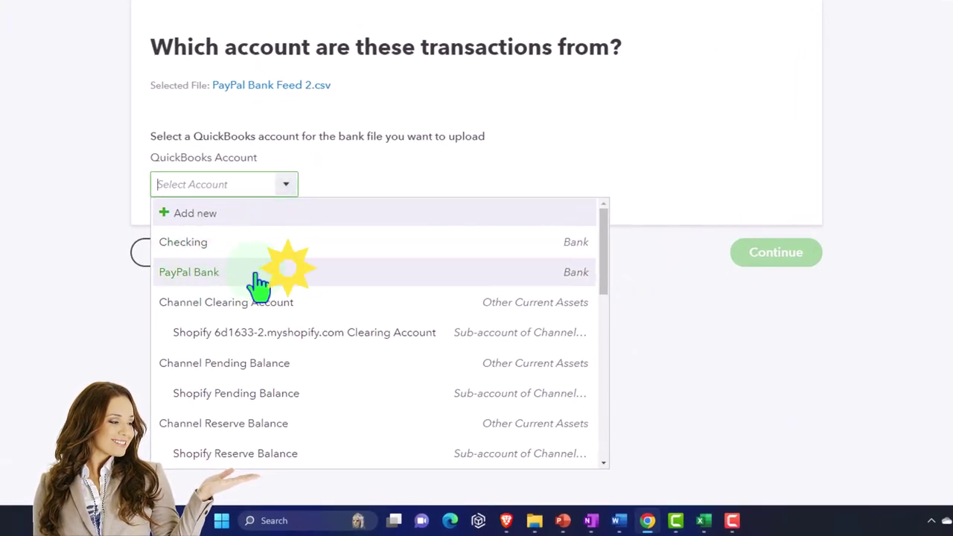
left_click(257, 277)
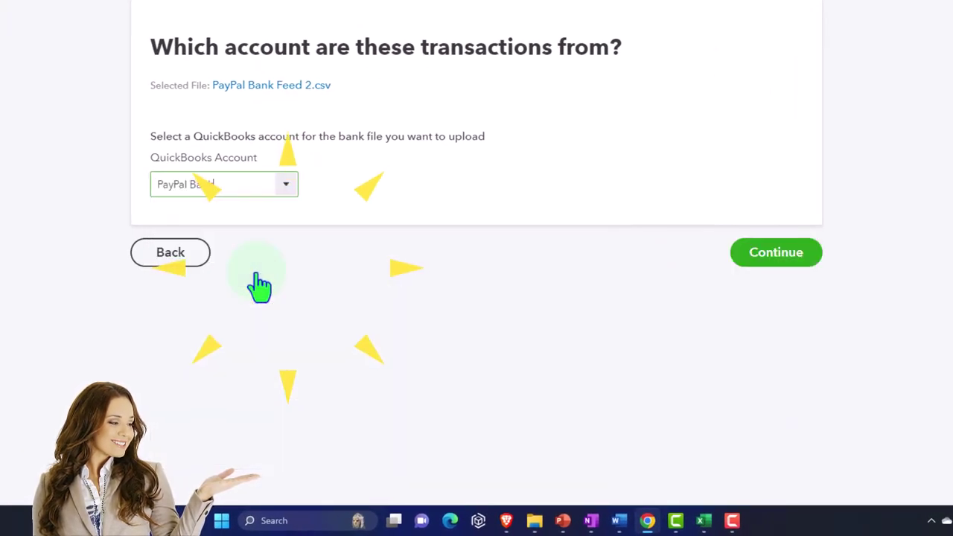
left_click(776, 271)
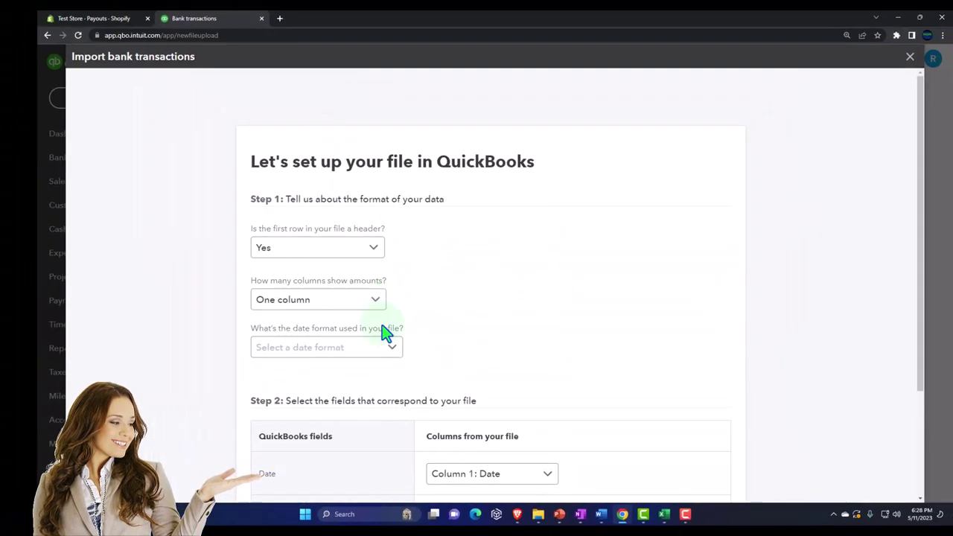
Set dates to MM/dd/yyyy and map Description to the Bank Memo column.
left_click(392, 354)
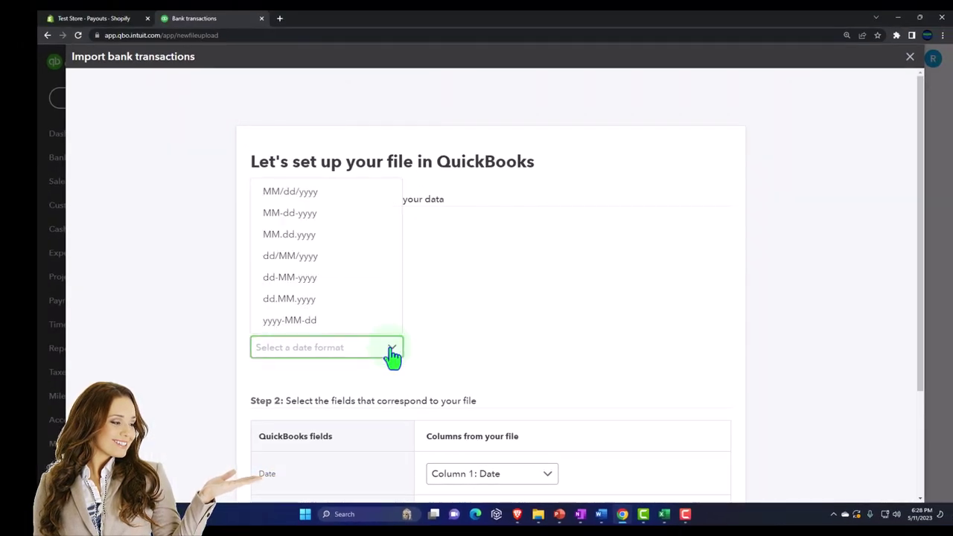
left_click(301, 198)
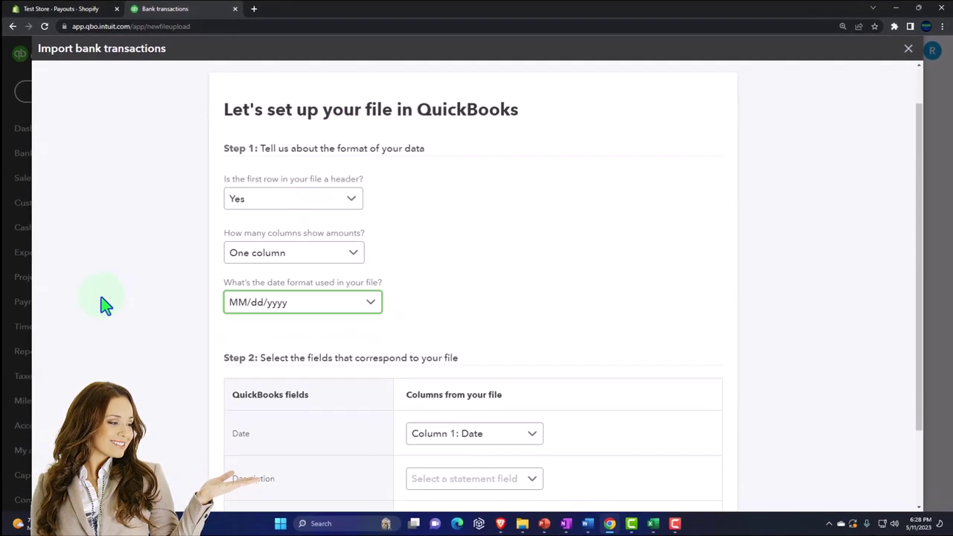
scroll(134, 304, "down", 2)
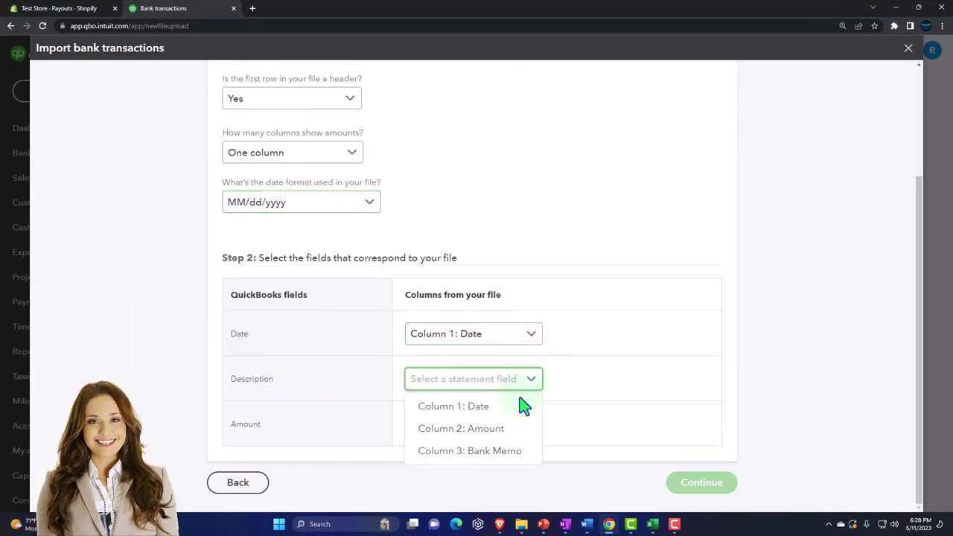
left_click(506, 456)
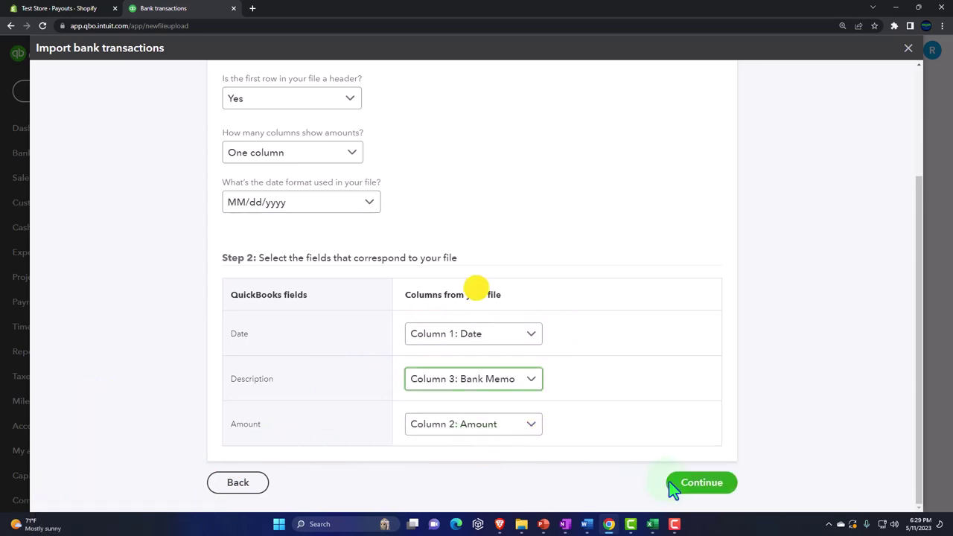
left_click(700, 485)
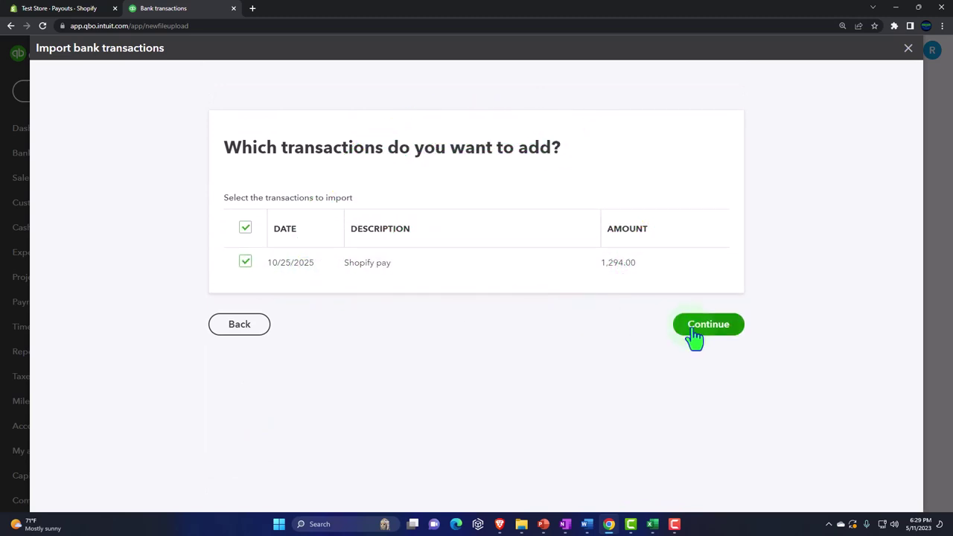
Import the 1,294.00 Shopify pay transaction and finish the import.
left_click(700, 326)
left_click(612, 300)
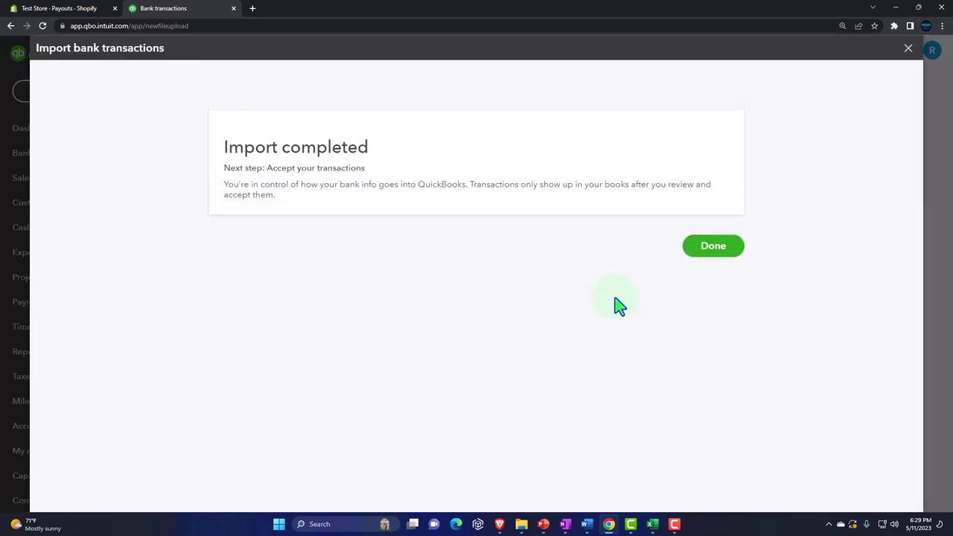
left_click(713, 252)
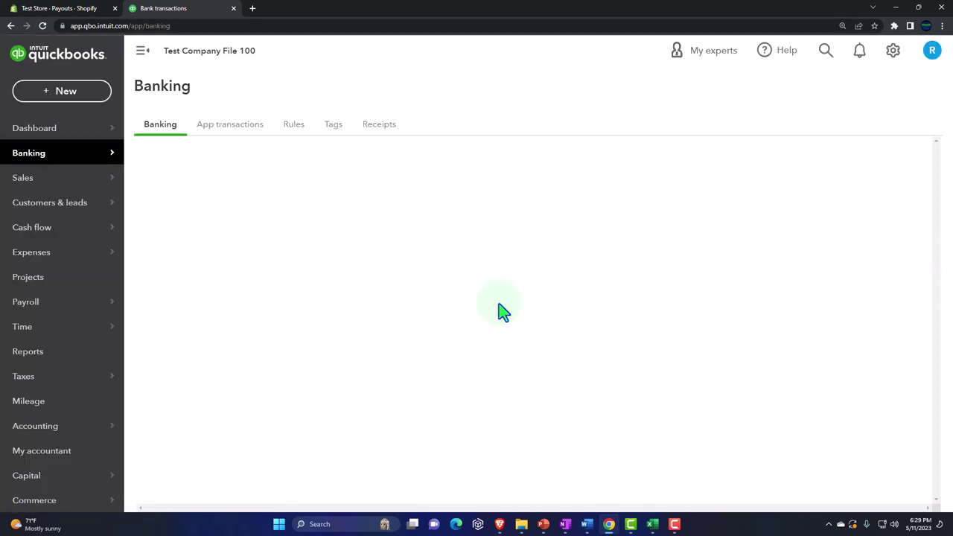
Open PayPal Bank's For review list, then return to the Excel trial balance.
scroll(443, 319, "down", 1)
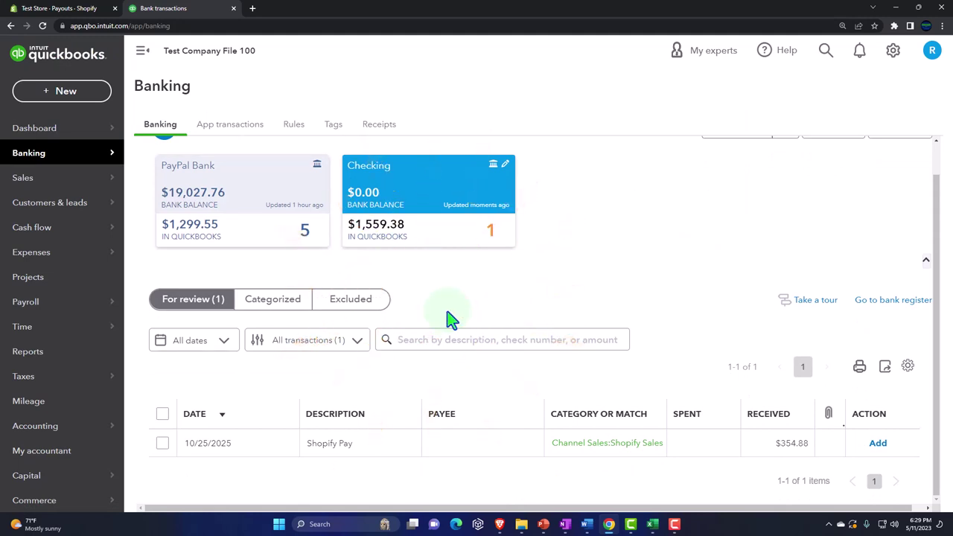
left_click(234, 217)
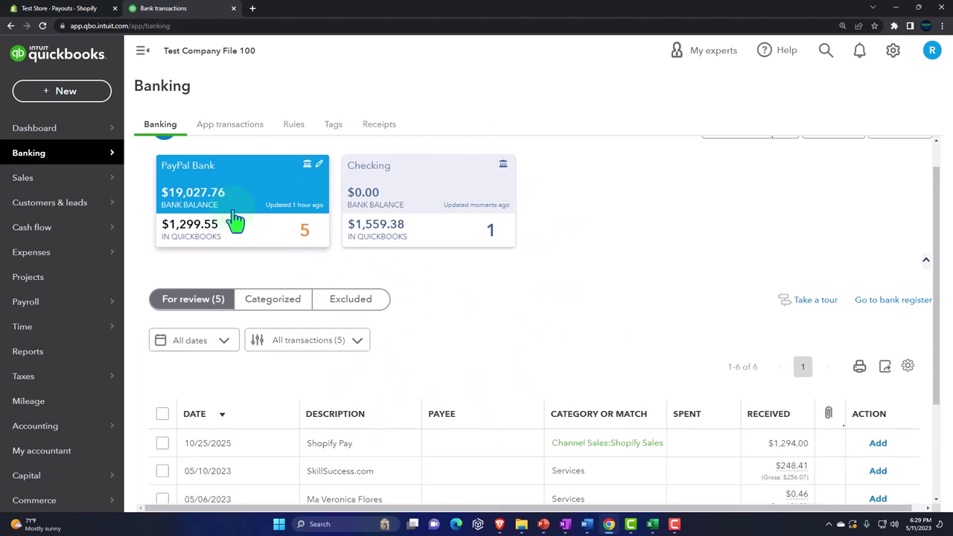
scroll(235, 218, "down", 4)
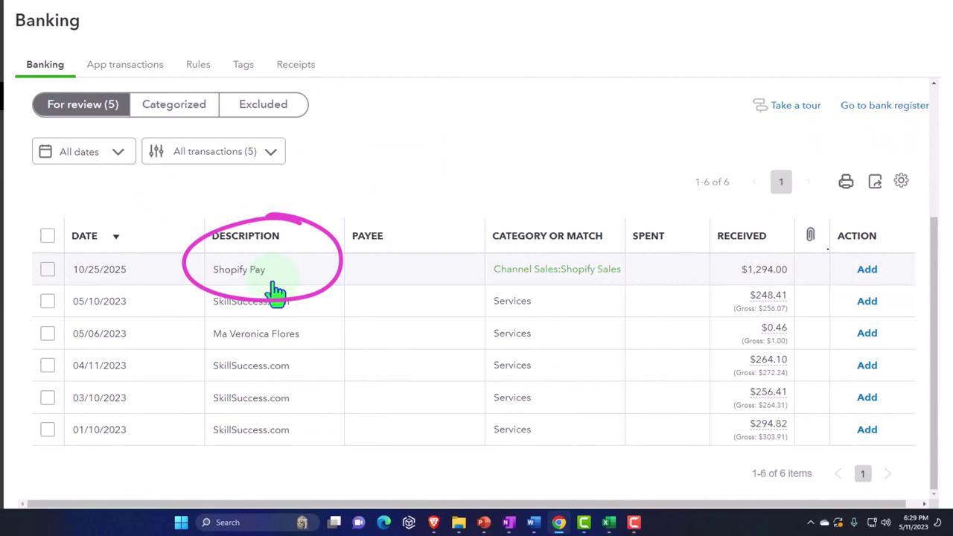
mouse_move(608, 521)
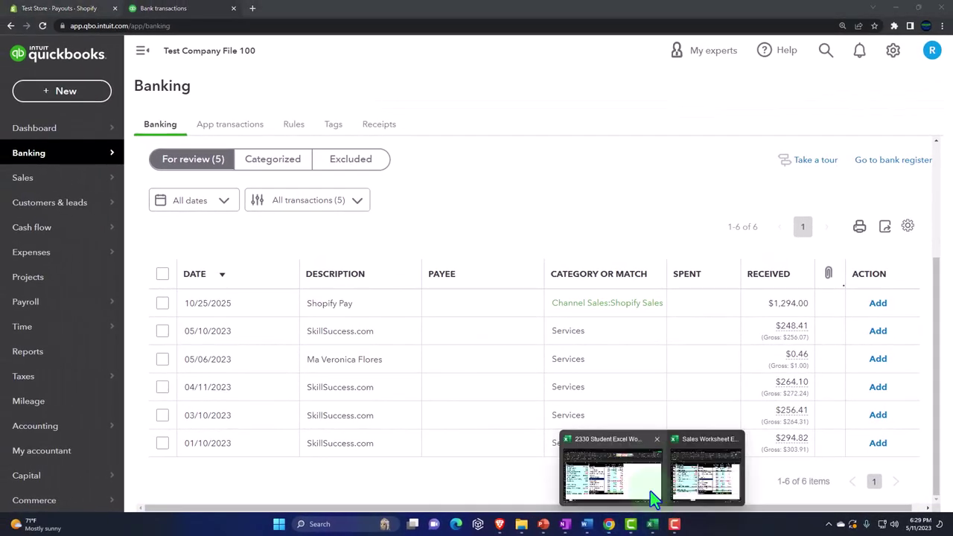
left_click(650, 491)
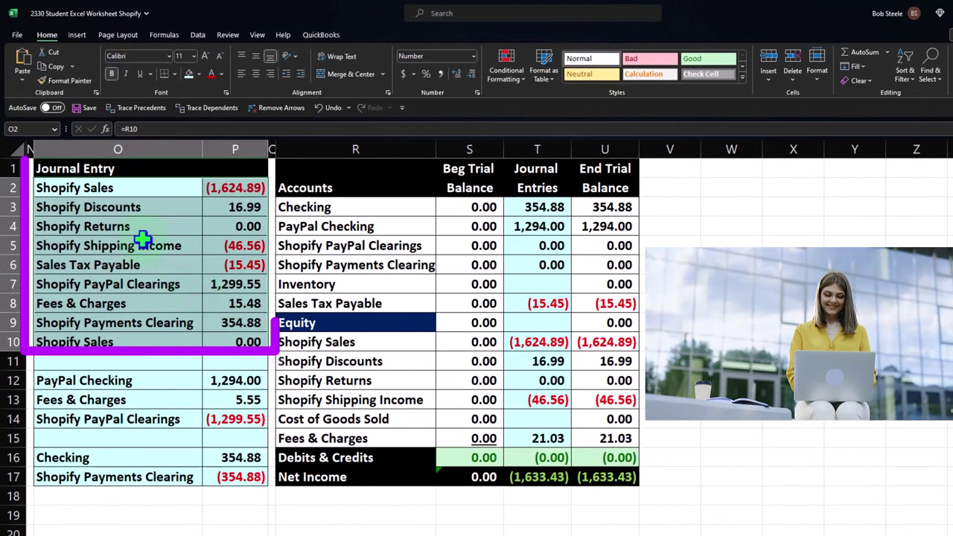
mouse_move(97, 188)
left_mouse_down()
mouse_move(223, 278)
mouse_move(245, 337)
left_mouse_up()
left_click_drag(332, 254, 578, 269)
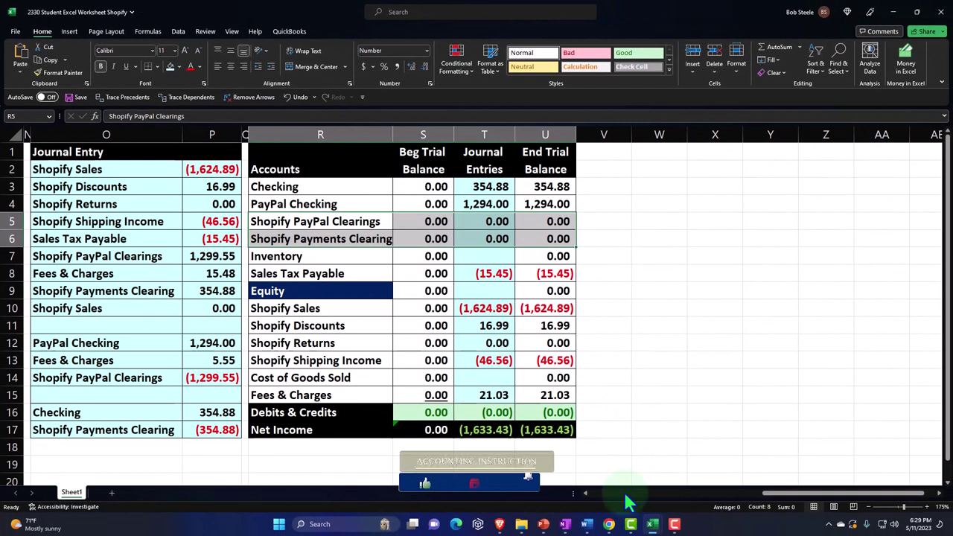
Return to QuickBooks Banking showing PayPal Bank's 10/25/2025 Shopify Pay deposit of $1,294.00 for review.
mouse_move(609, 524)
left_click(608, 484)
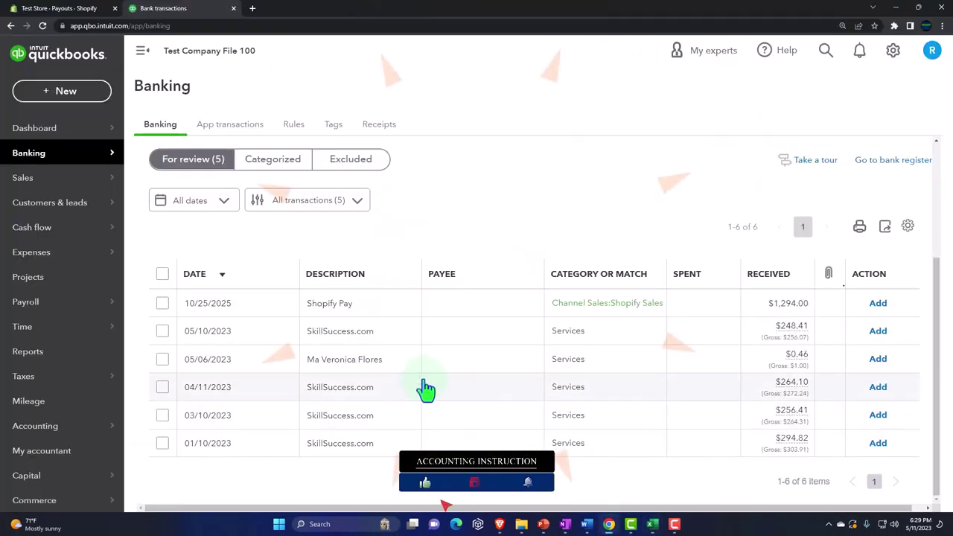